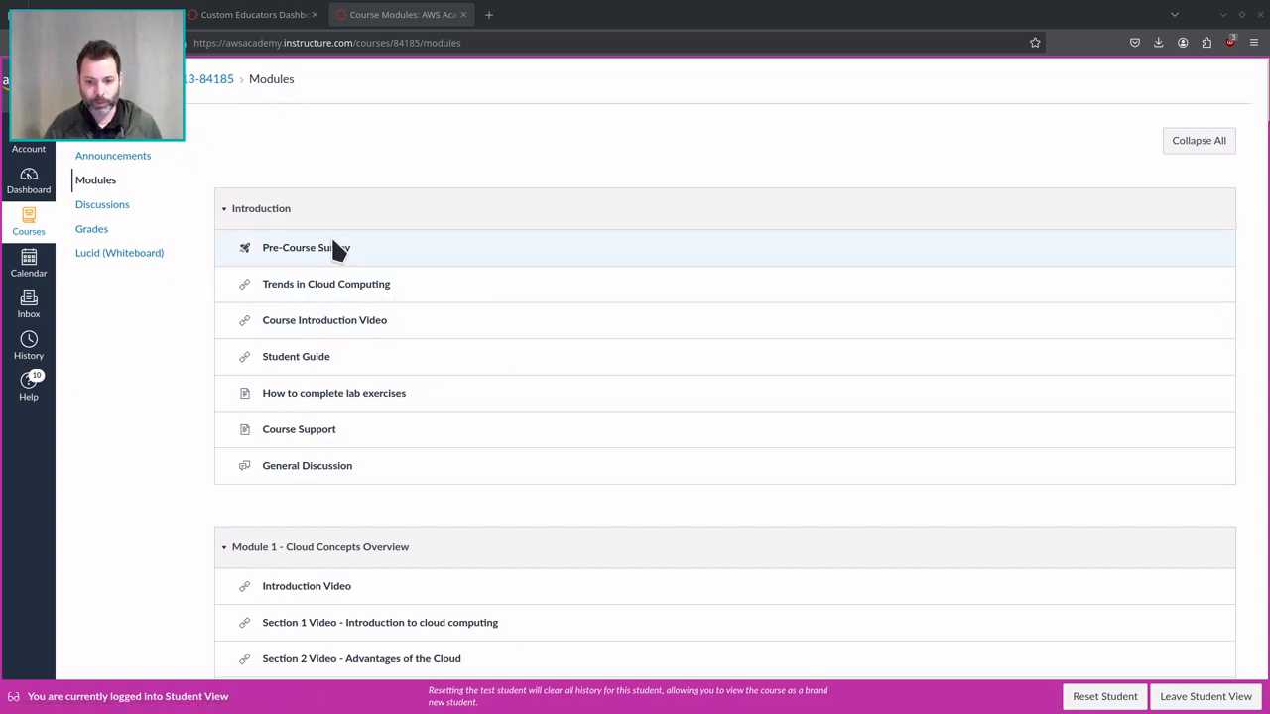
# Look over the Introduction and Module 1 items, and open Section 1 Video - Fundamentals of Pricing in Module 2
pyautogui.scroll(-1, 460, 477)
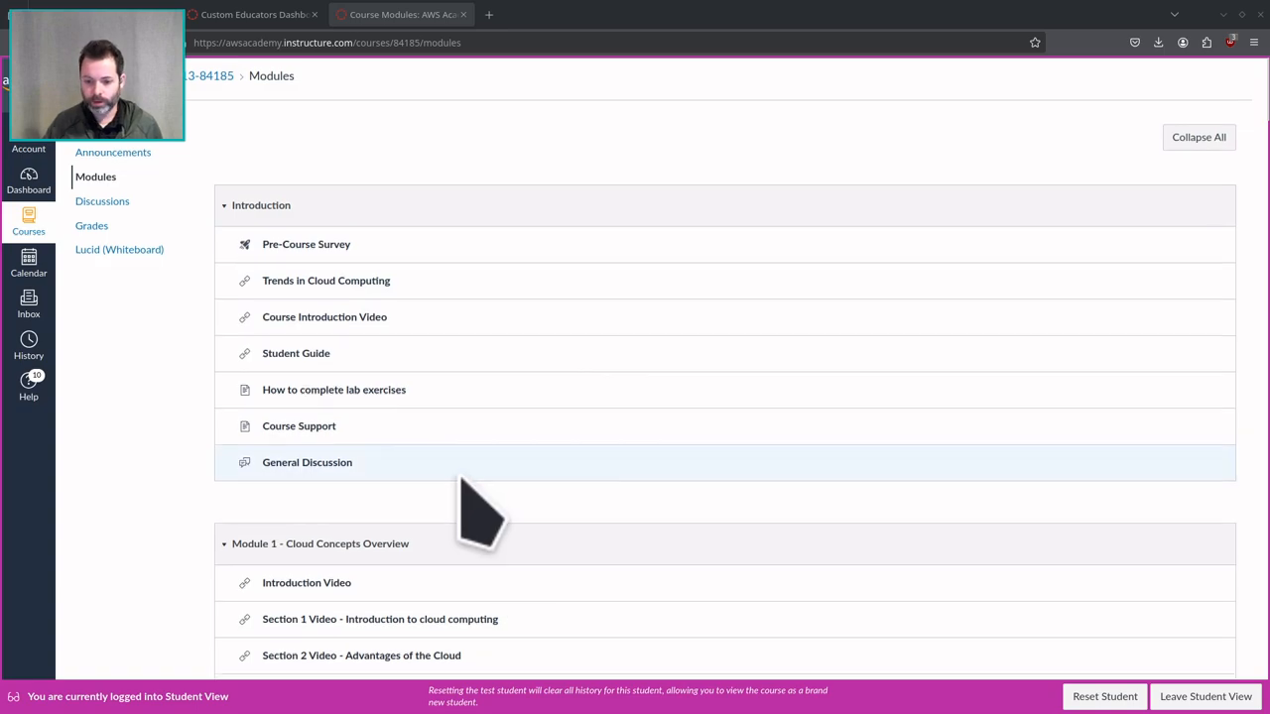
pyautogui.scroll(-5, 459, 478)
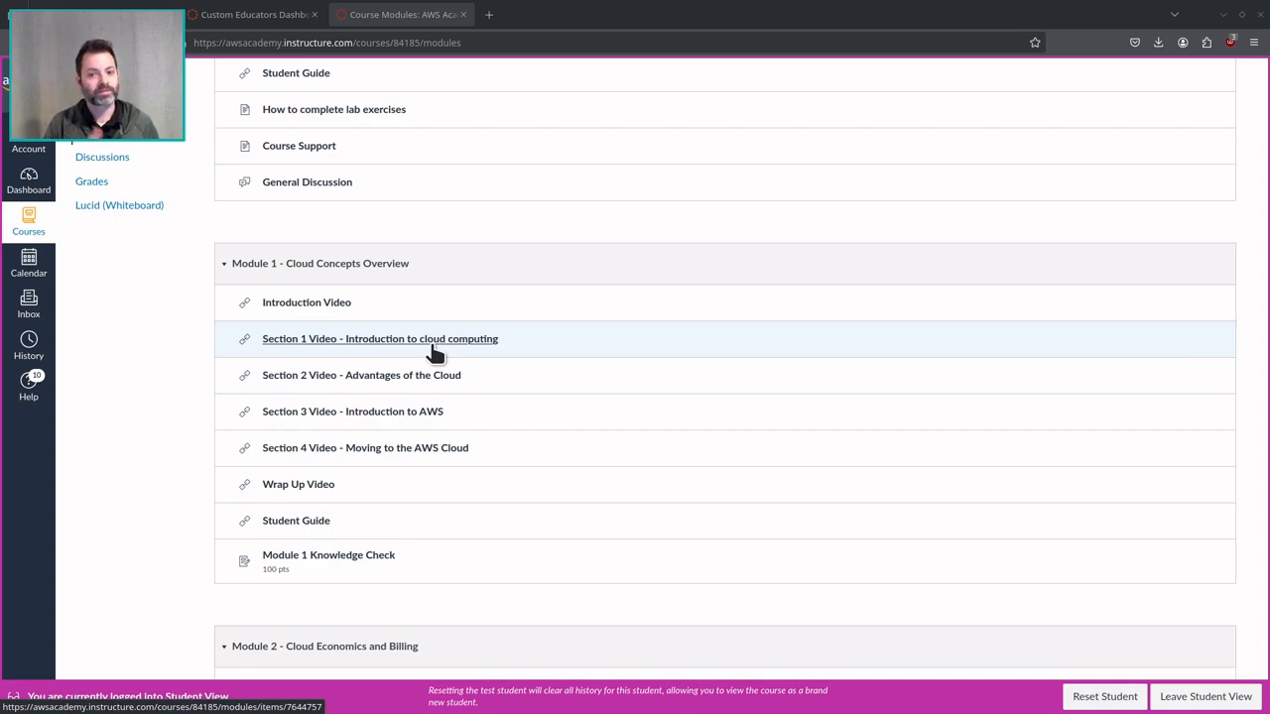
pyautogui.scroll(3, 435, 353)
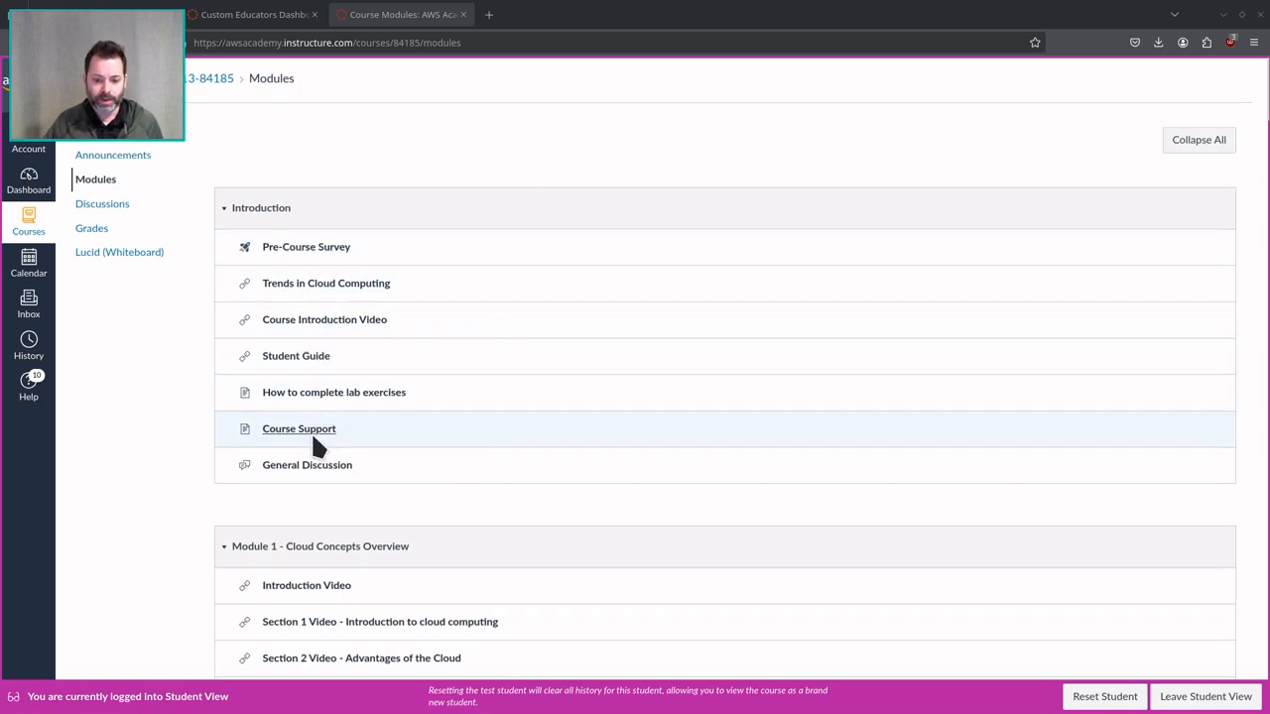
pyautogui.scroll(-3, 338, 429)
pyautogui.scroll(-1, 377, 377)
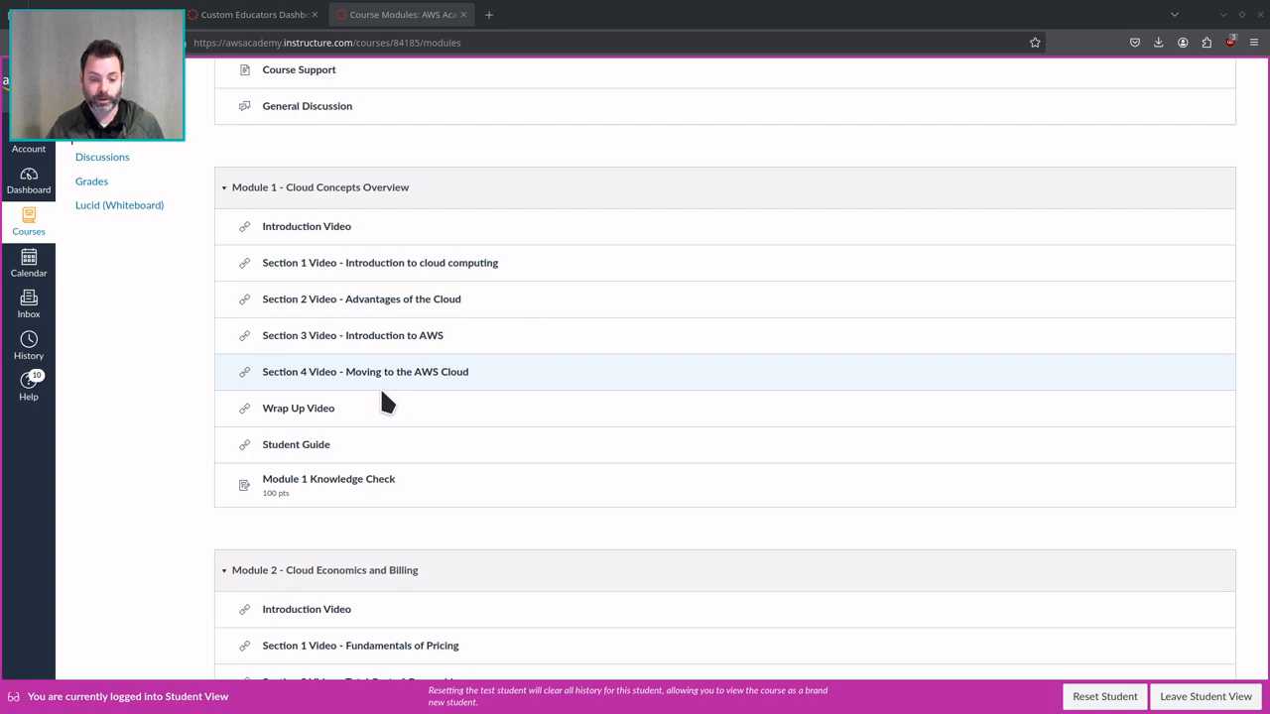
pyautogui.scroll(-3, 260, 446)
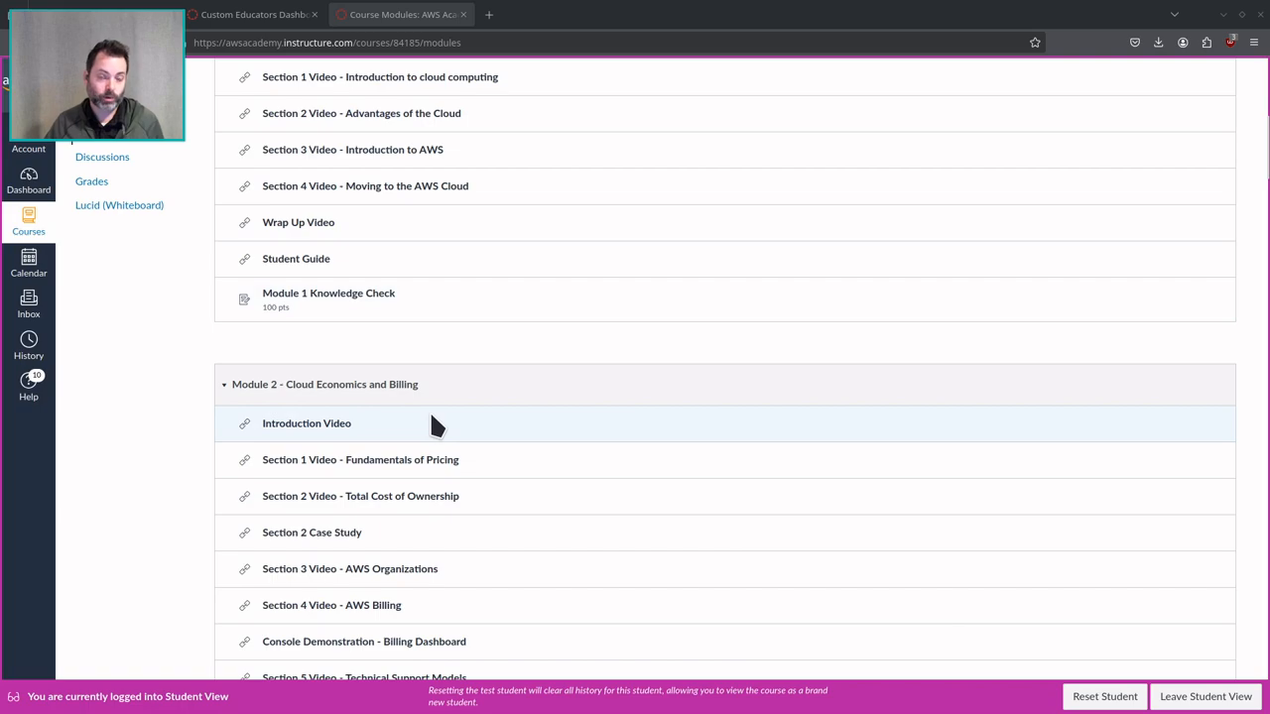
pyautogui.scroll(-5, 420, 383)
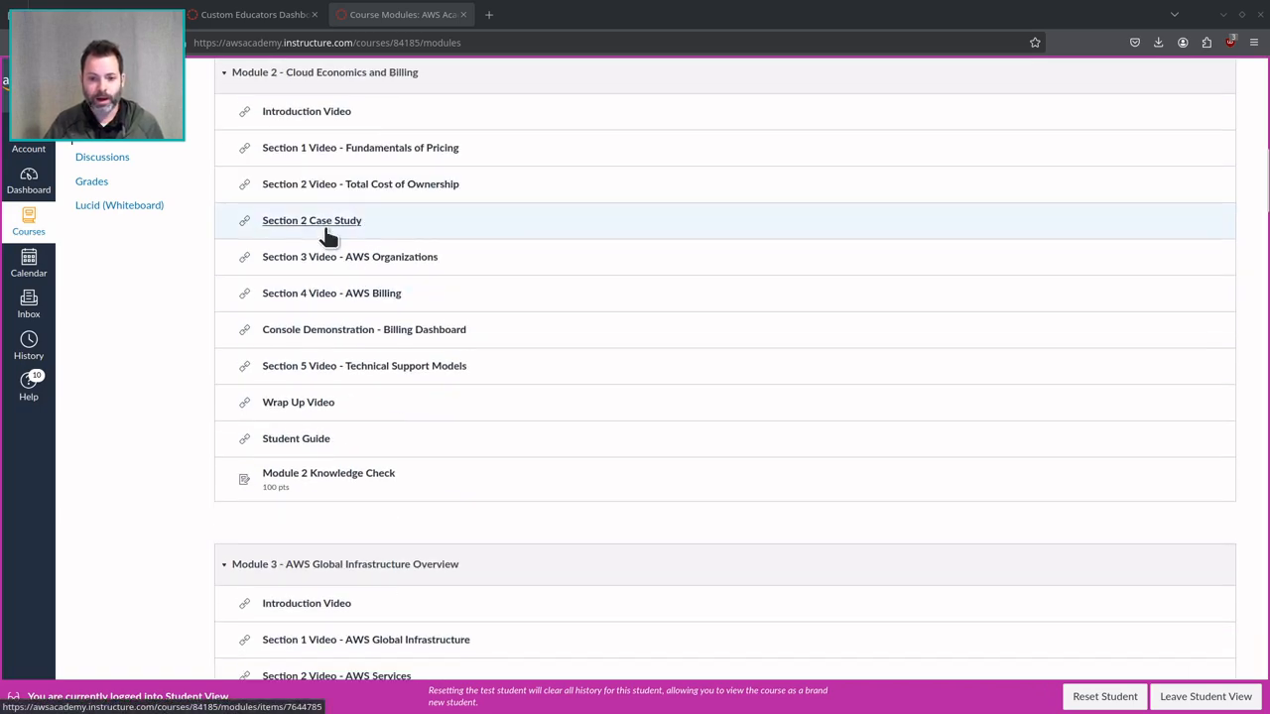
pyautogui.scroll(3, 327, 238)
pyautogui.click(318, 327)
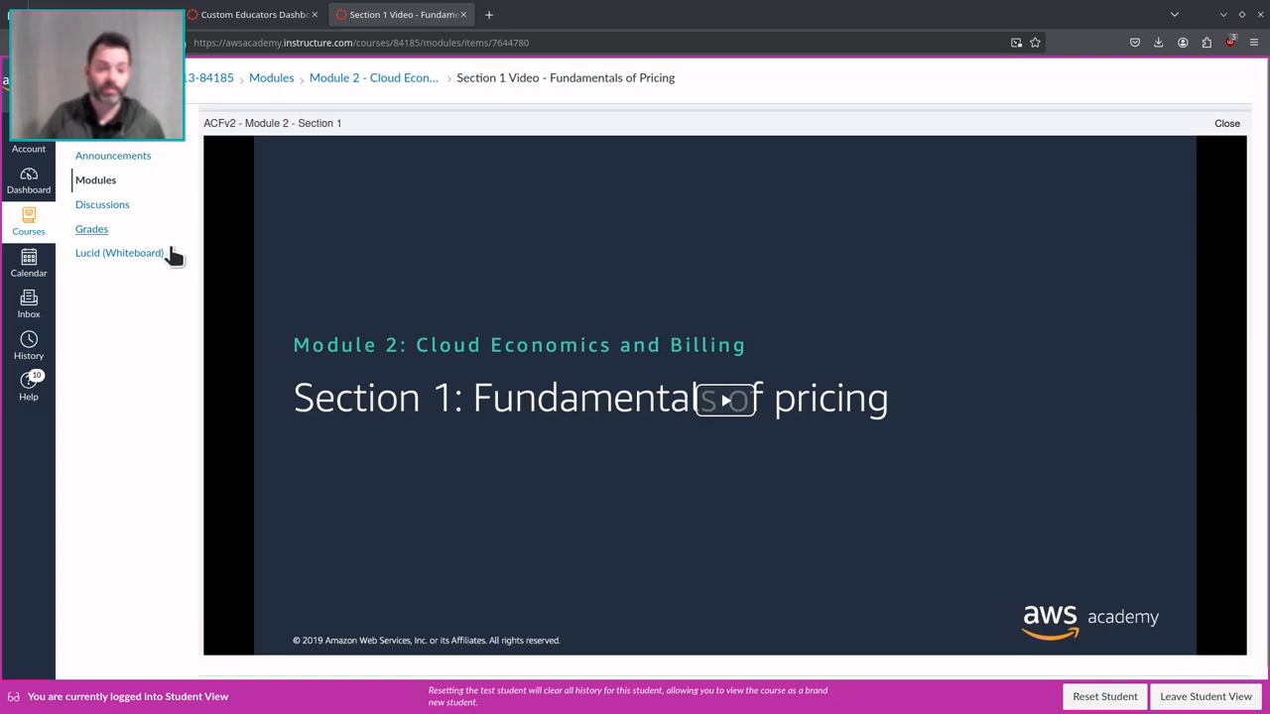
# Return to the course's module list and open Lab - 2 Build your VPC and Launch a Web Server in Module 5
pyautogui.click(99, 181)
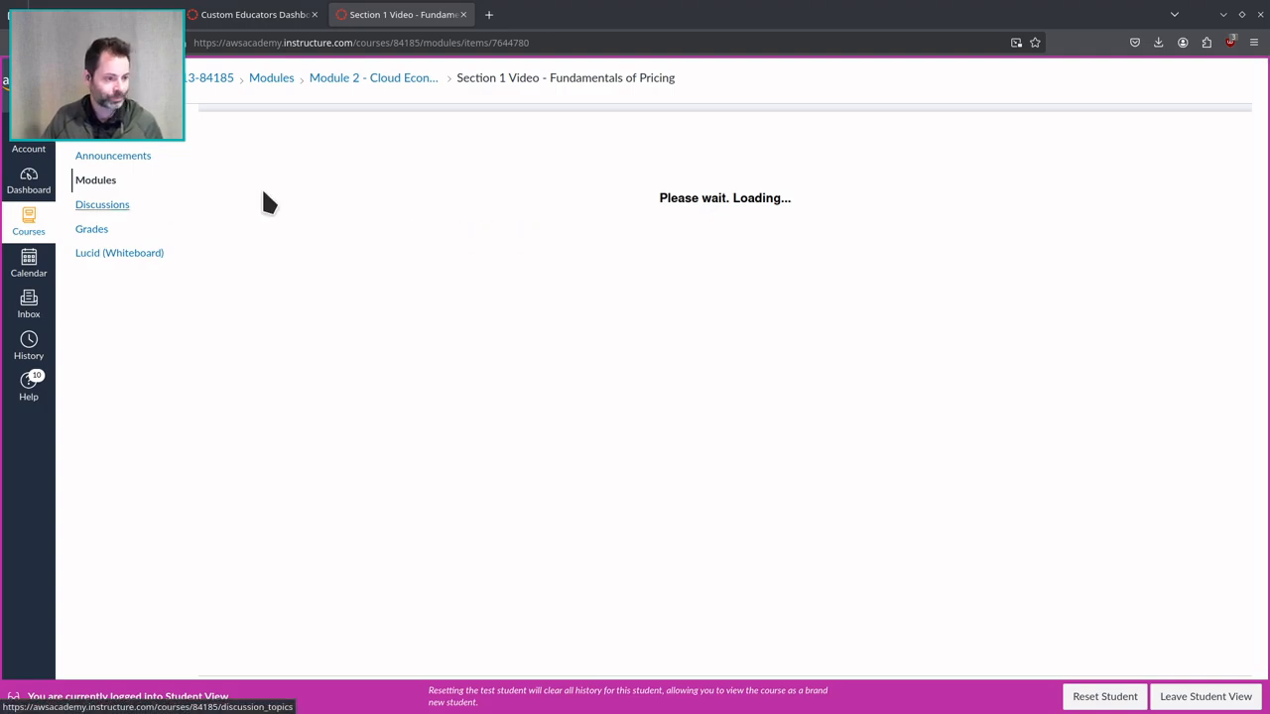
pyautogui.click(111, 182)
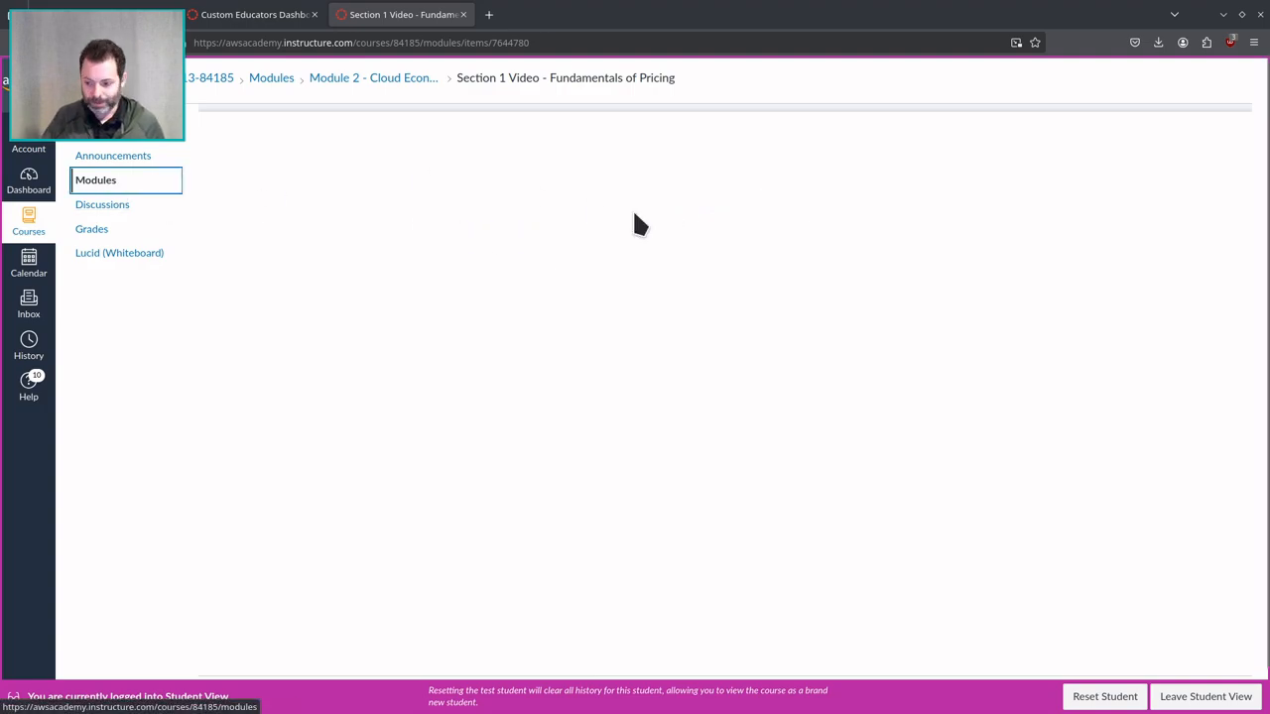
pyautogui.scroll(-4, 313, 274)
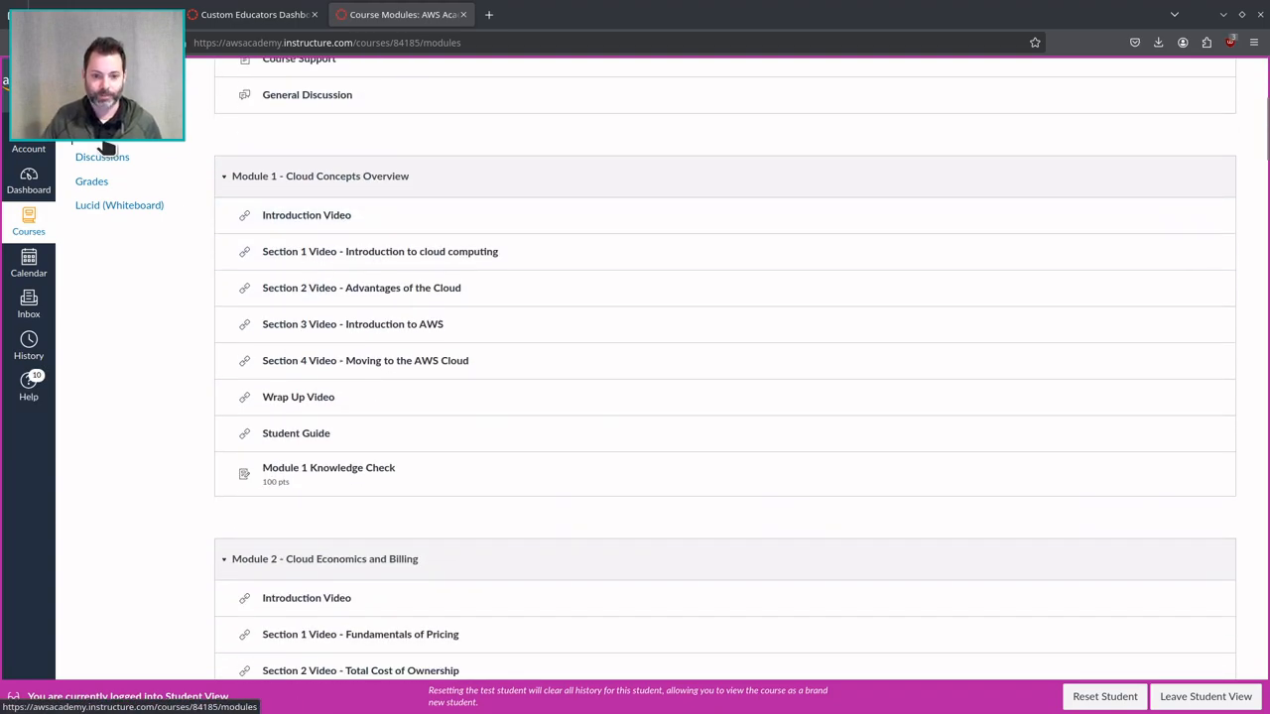
pyautogui.scroll(-5, 459, 318)
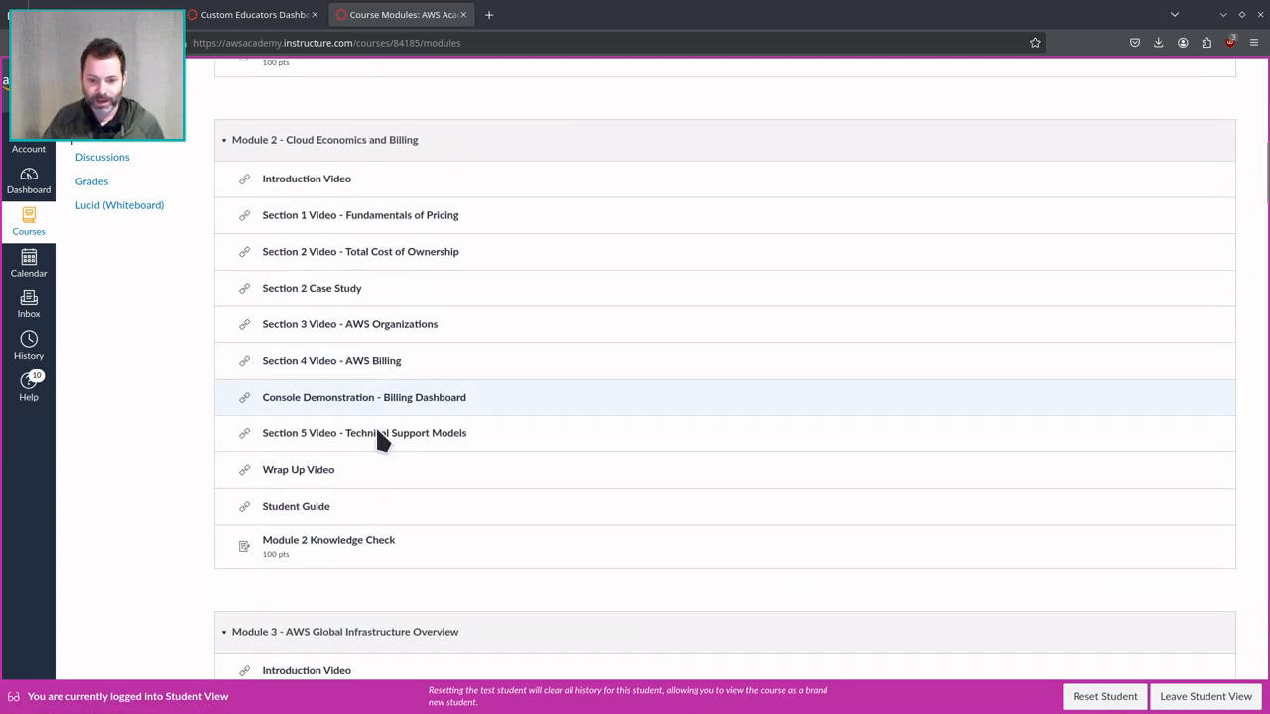
pyautogui.scroll(-5, 376, 432)
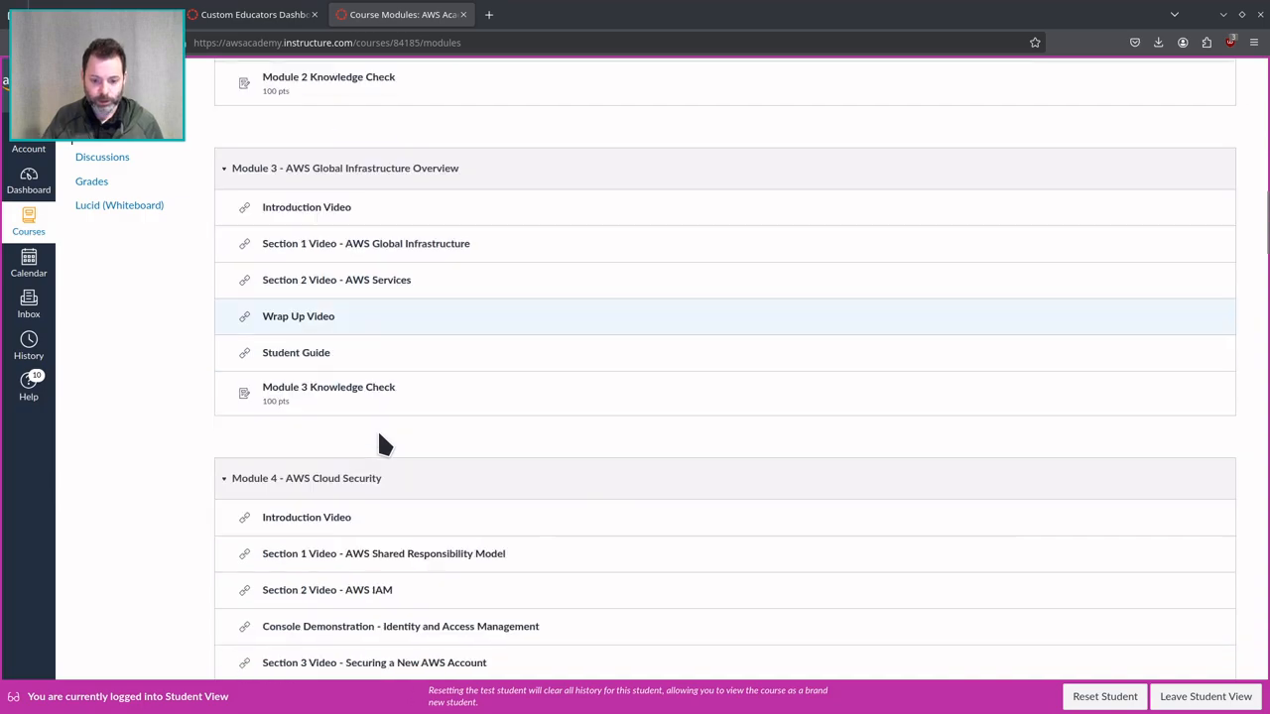
pyautogui.scroll(-4, 378, 433)
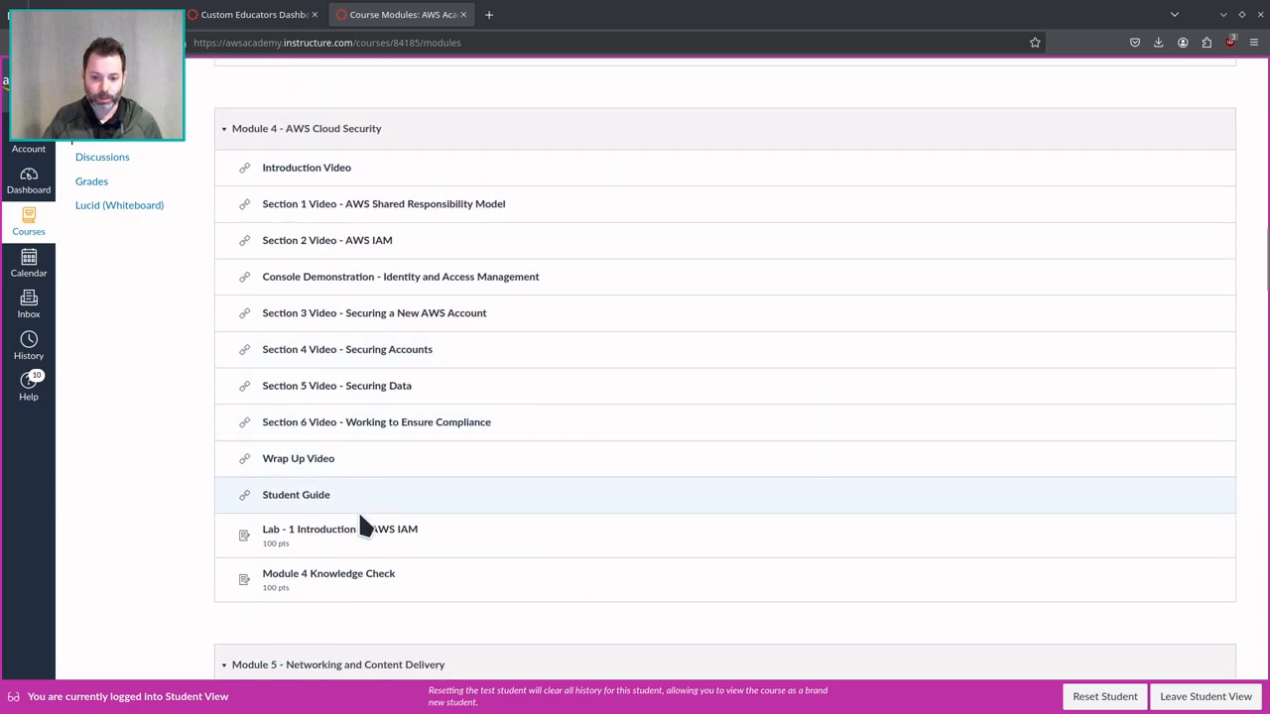
pyautogui.scroll(-5, 361, 516)
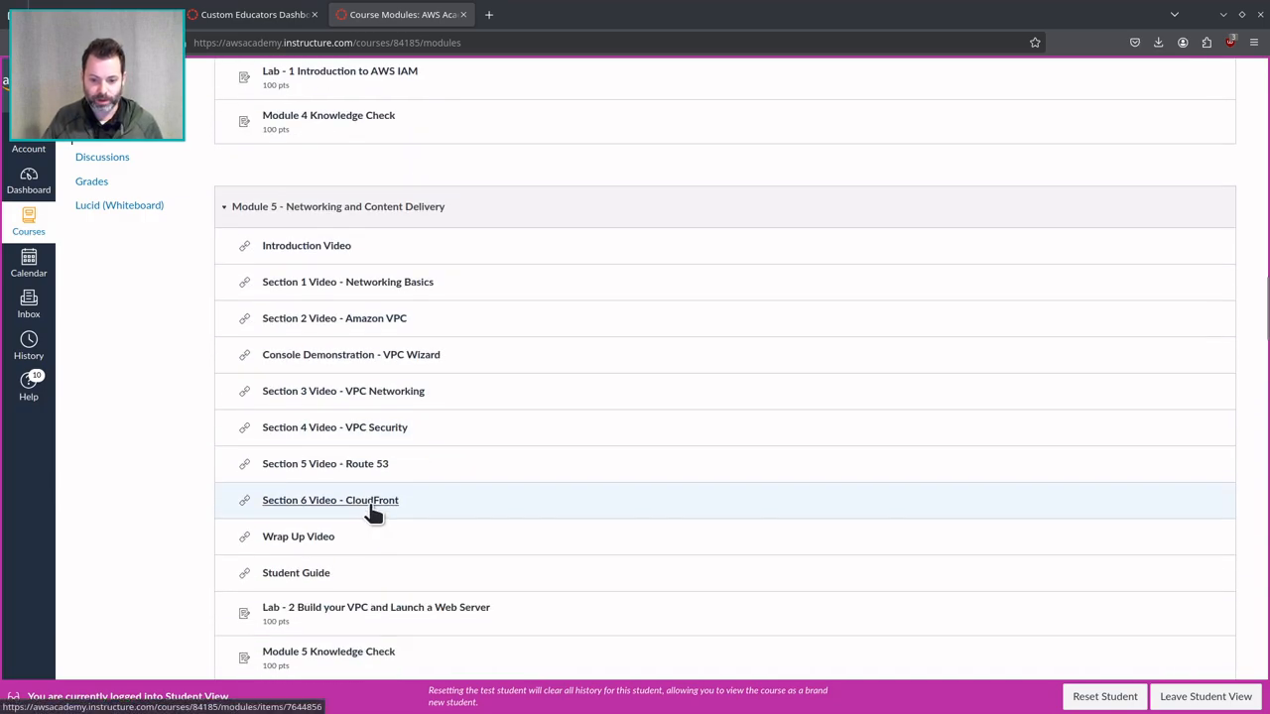
pyautogui.scroll(-2, 374, 514)
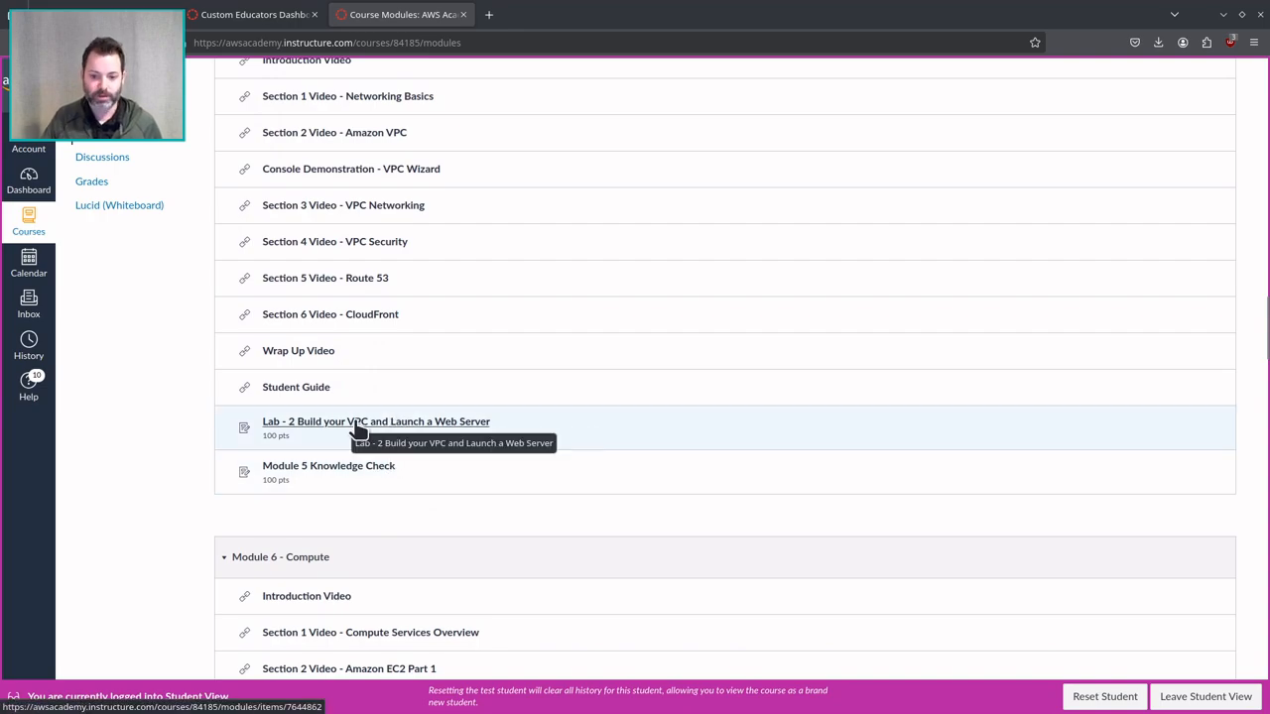
pyautogui.click(357, 429)
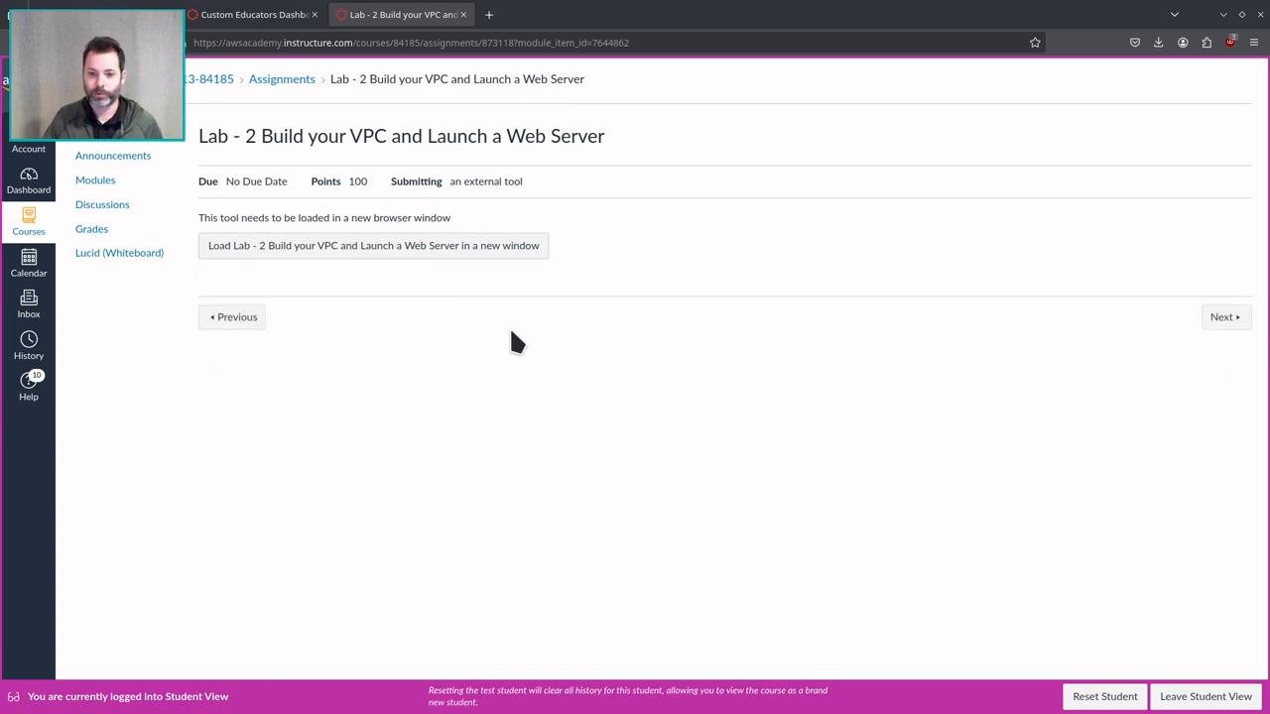
# Load Lab - 2 Build your VPC and Launch a Web Server in a new browser window
pyautogui.moveTo(425, 136); pyautogui.dragTo(707, 149)
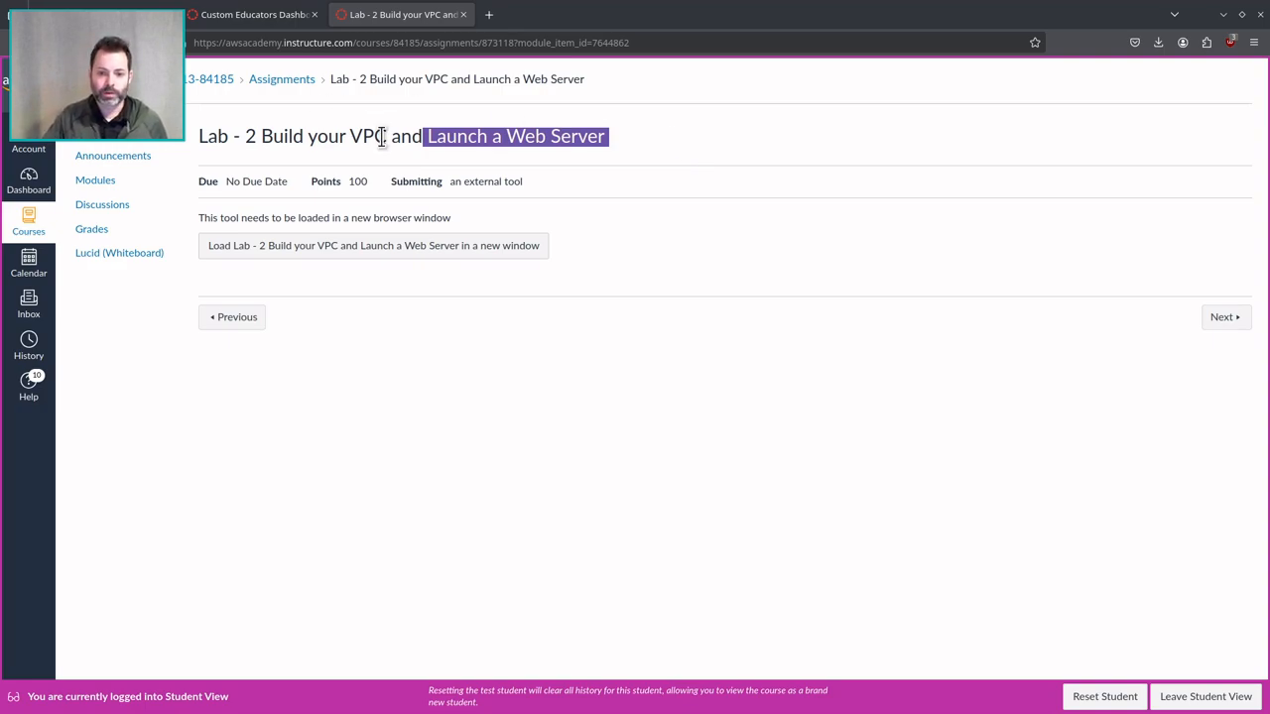
pyautogui.moveTo(388, 136); pyautogui.dragTo(261, 136)
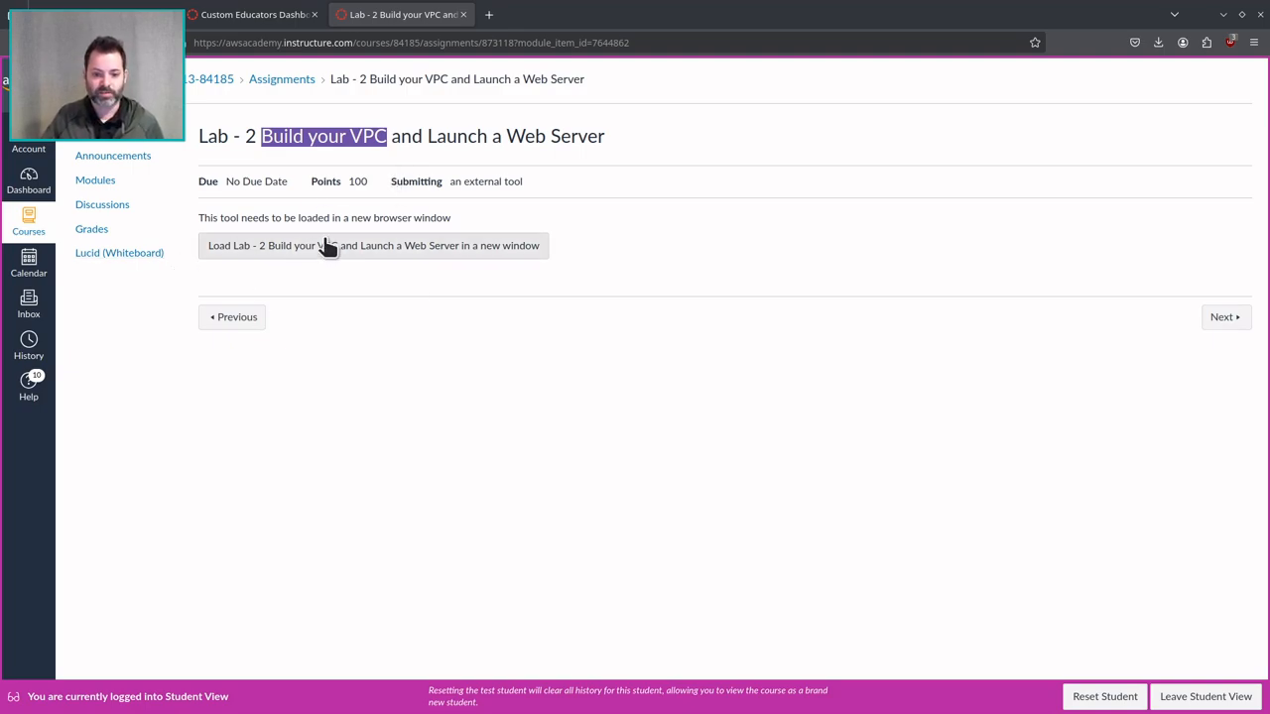
pyautogui.click(280, 254)
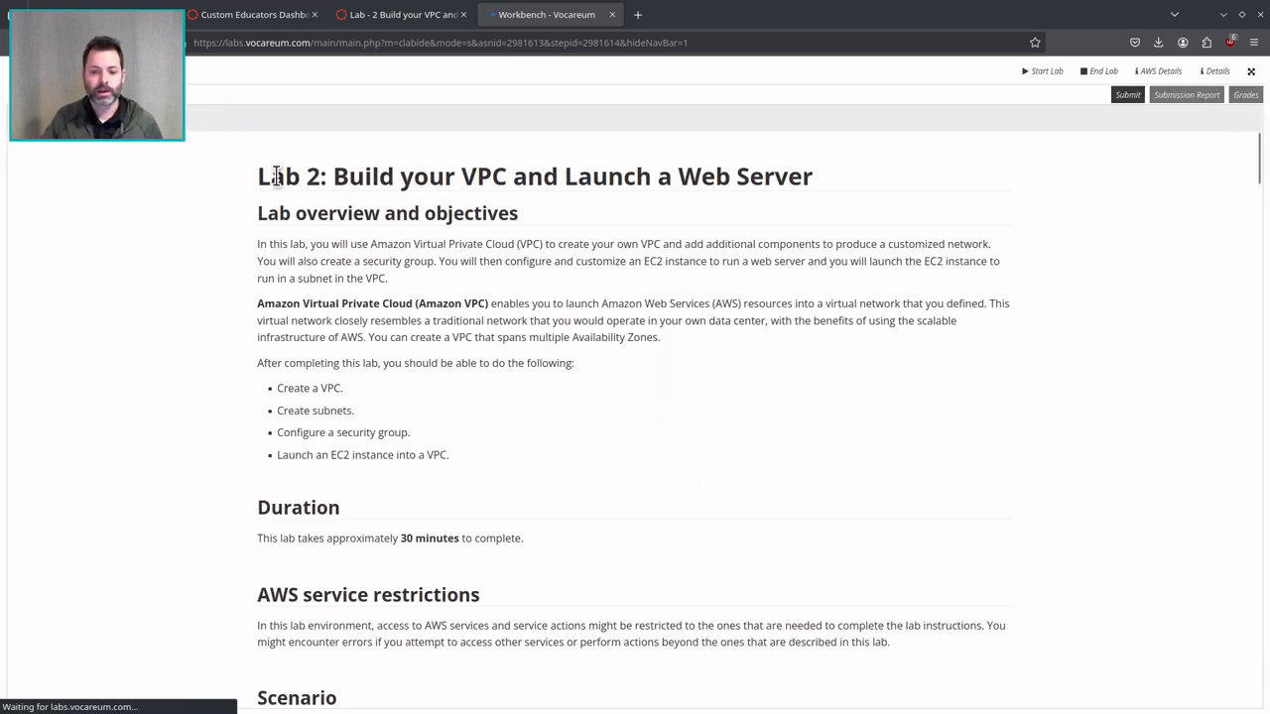
# Skim the Lab 2 instructions and start the lab session
pyautogui.scroll(-3, 278, 247)
pyautogui.scroll(-15, 462, 338)
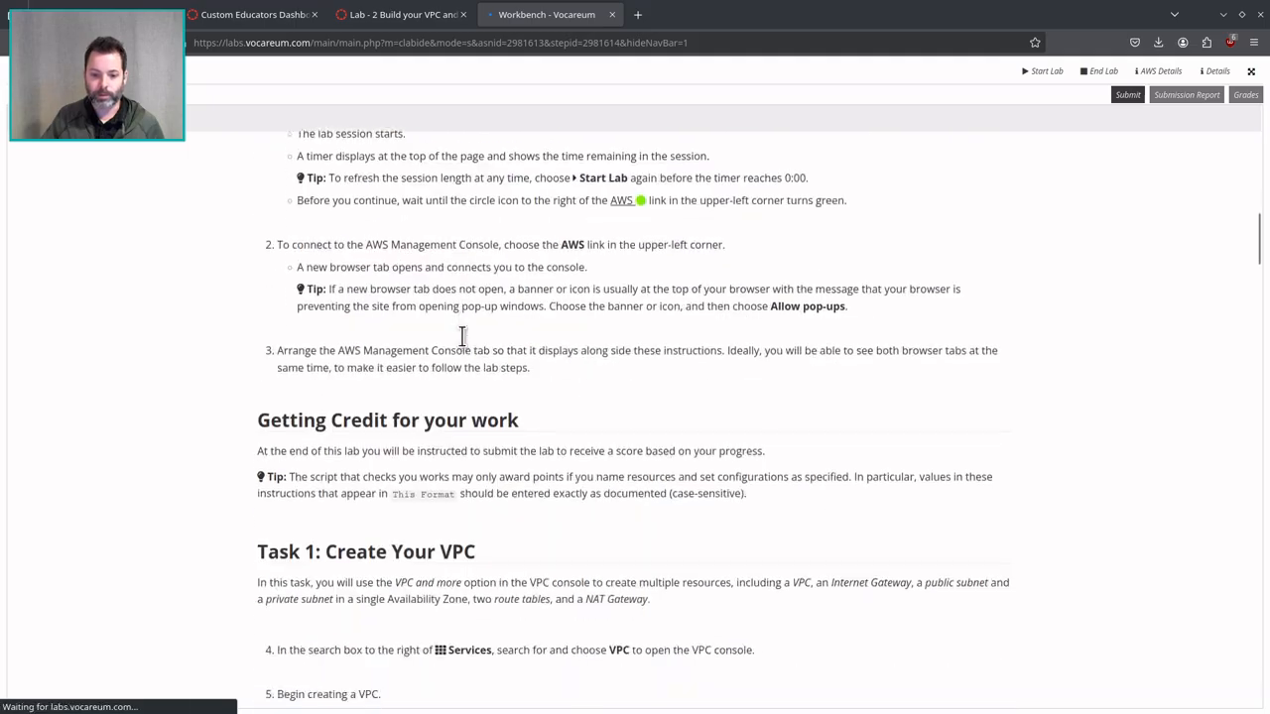
pyautogui.scroll(-20, 462, 337)
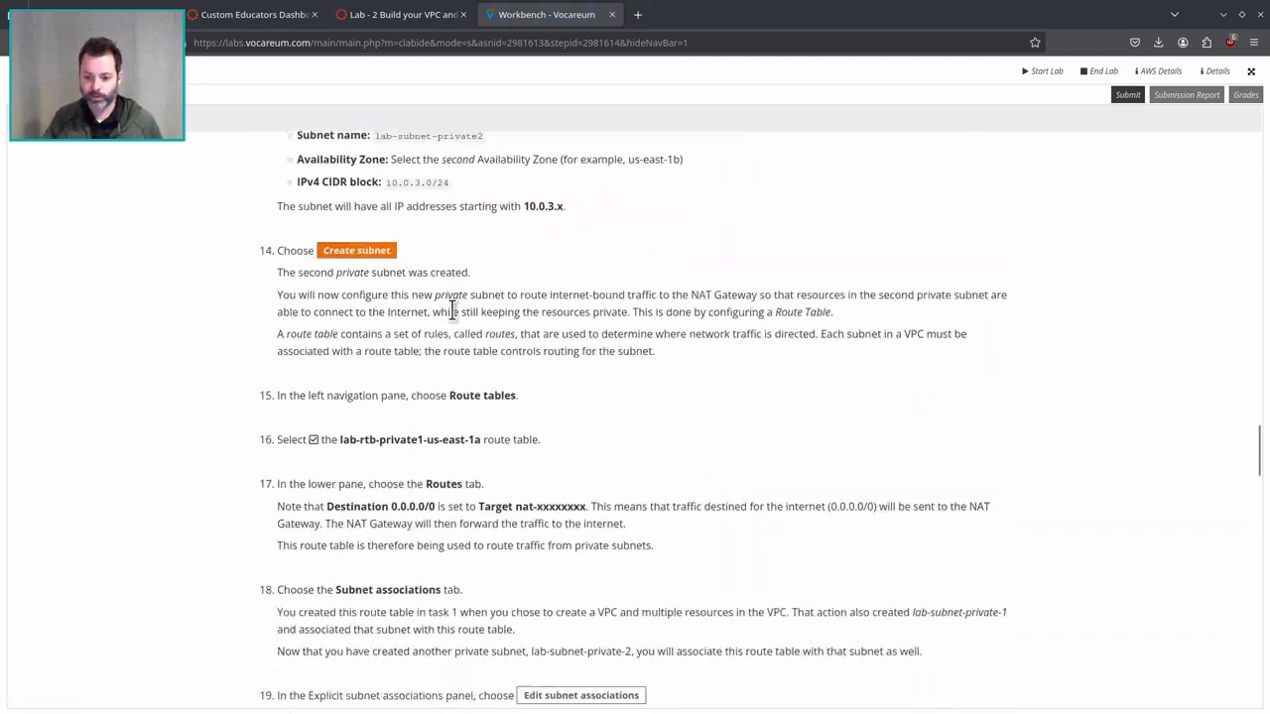
pyautogui.scroll(20, 454, 325)
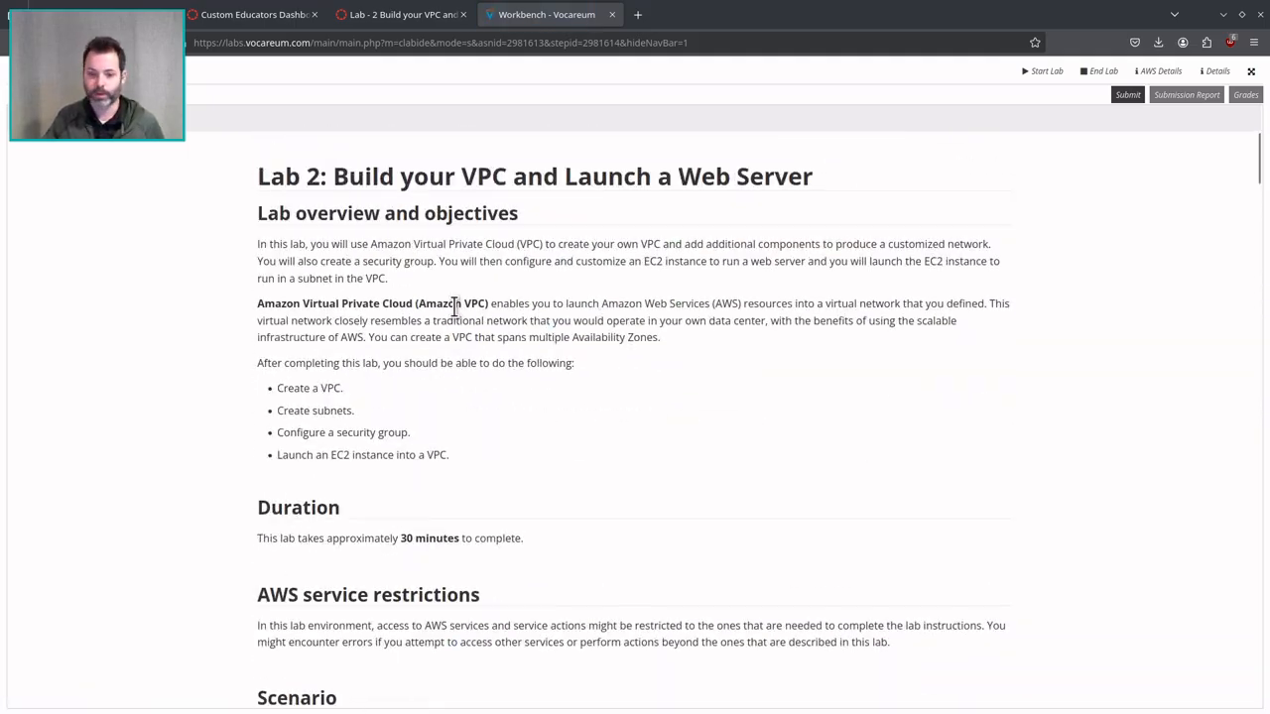
pyautogui.click(1033, 76)
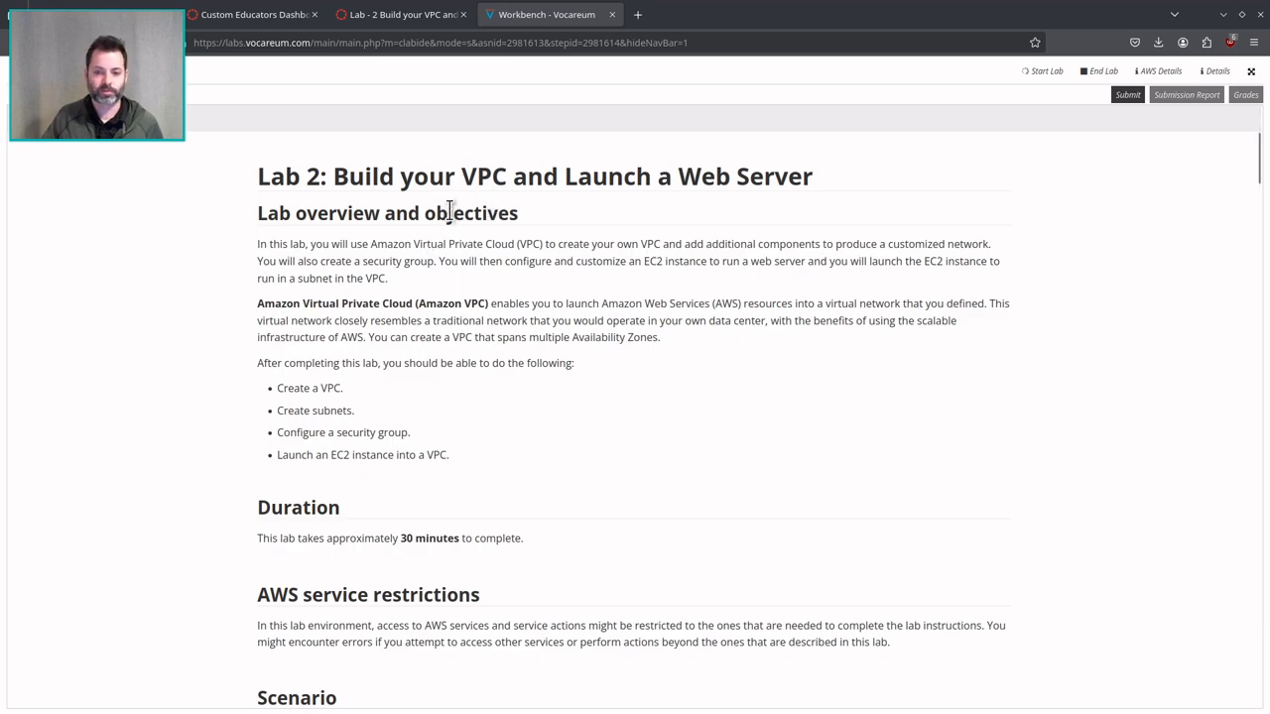
# Check the remaining lab session time alongside the Accessing the AWS Management Console instructions
pyautogui.scroll(-1, 510, 212)
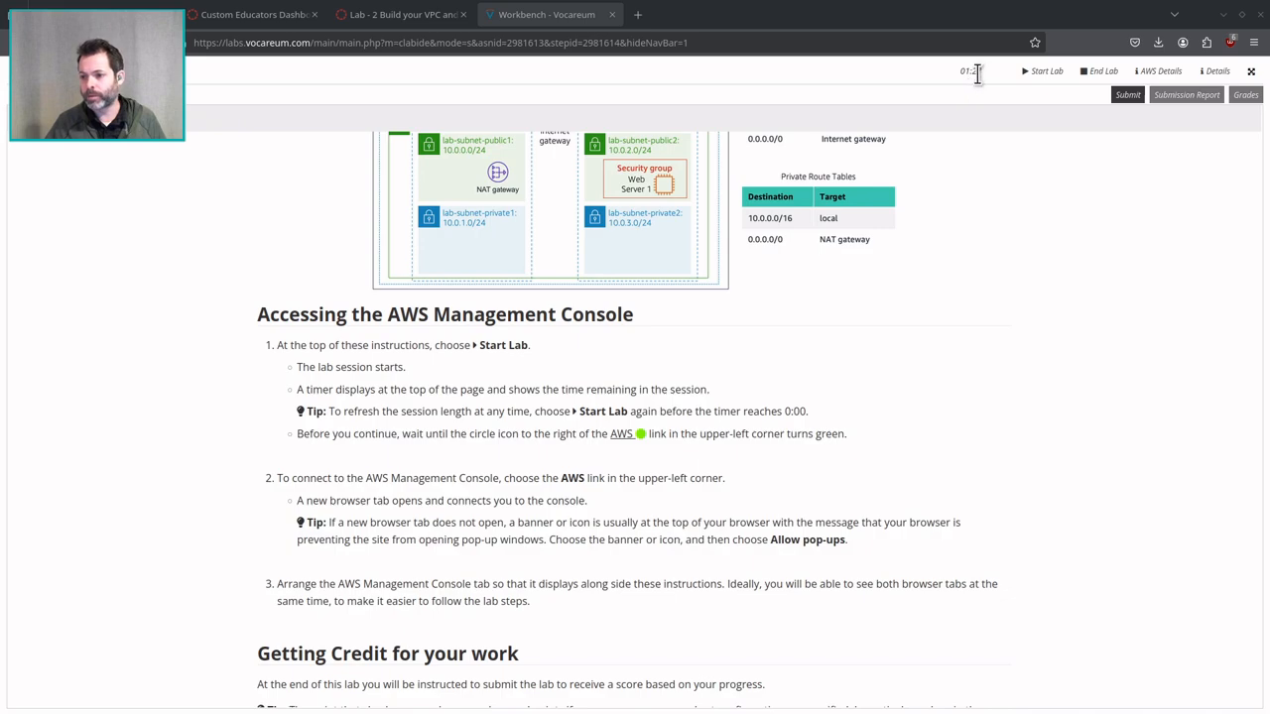
pyautogui.moveTo(948, 68); pyautogui.dragTo(978, 72)
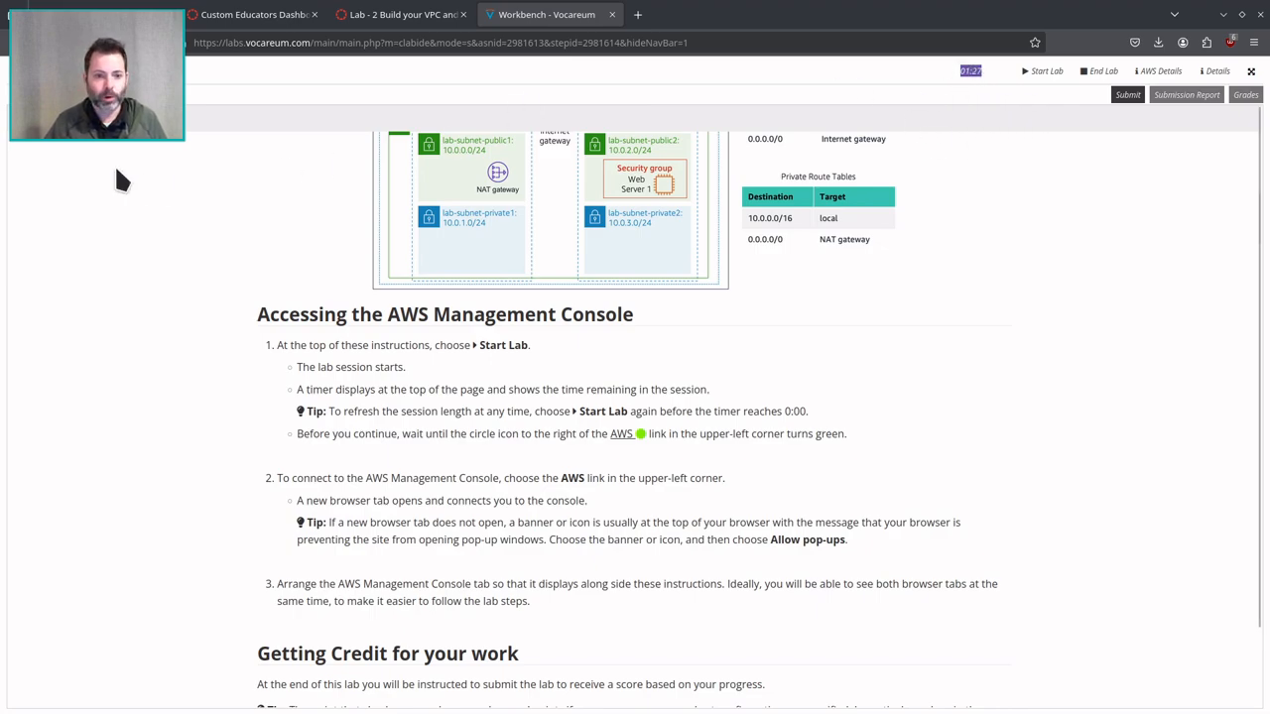
pyautogui.click(1022, 72)
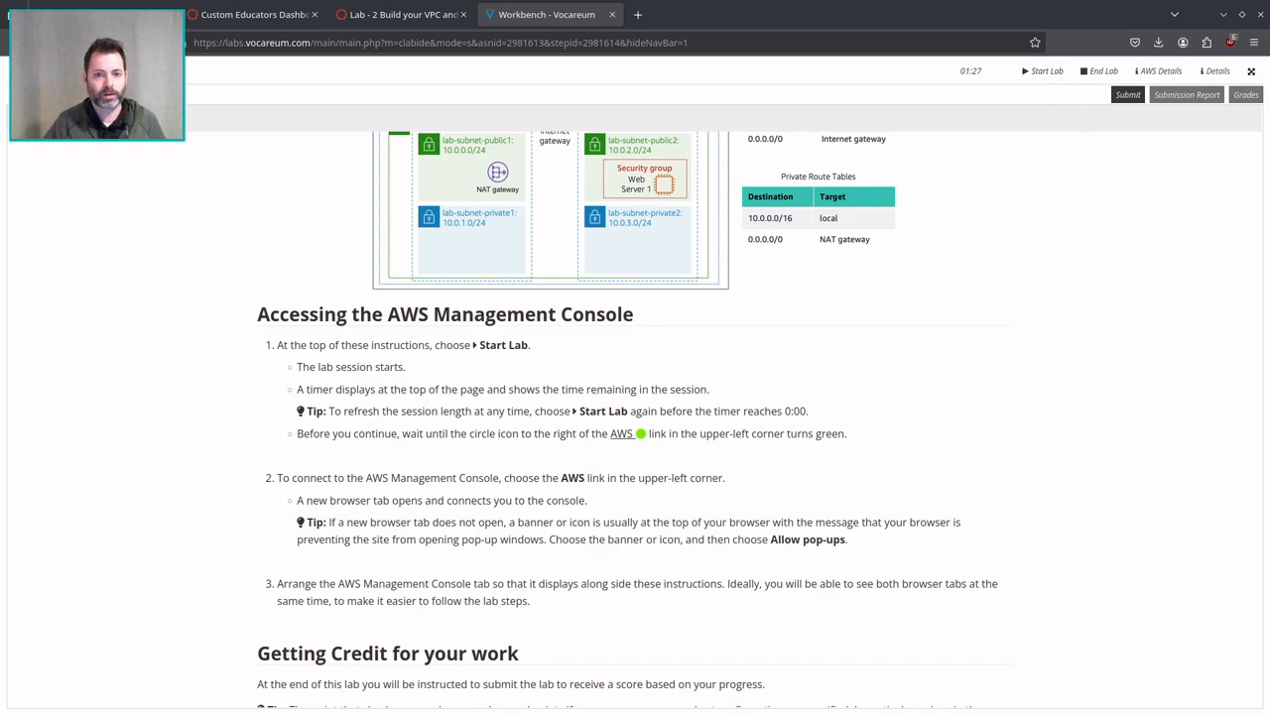
# Examine the Getting Credit notes, the Task 1: Create Your VPC instructions, and the lab's overview, duration and Scenario diagram
pyautogui.scroll(-4, 302, 298)
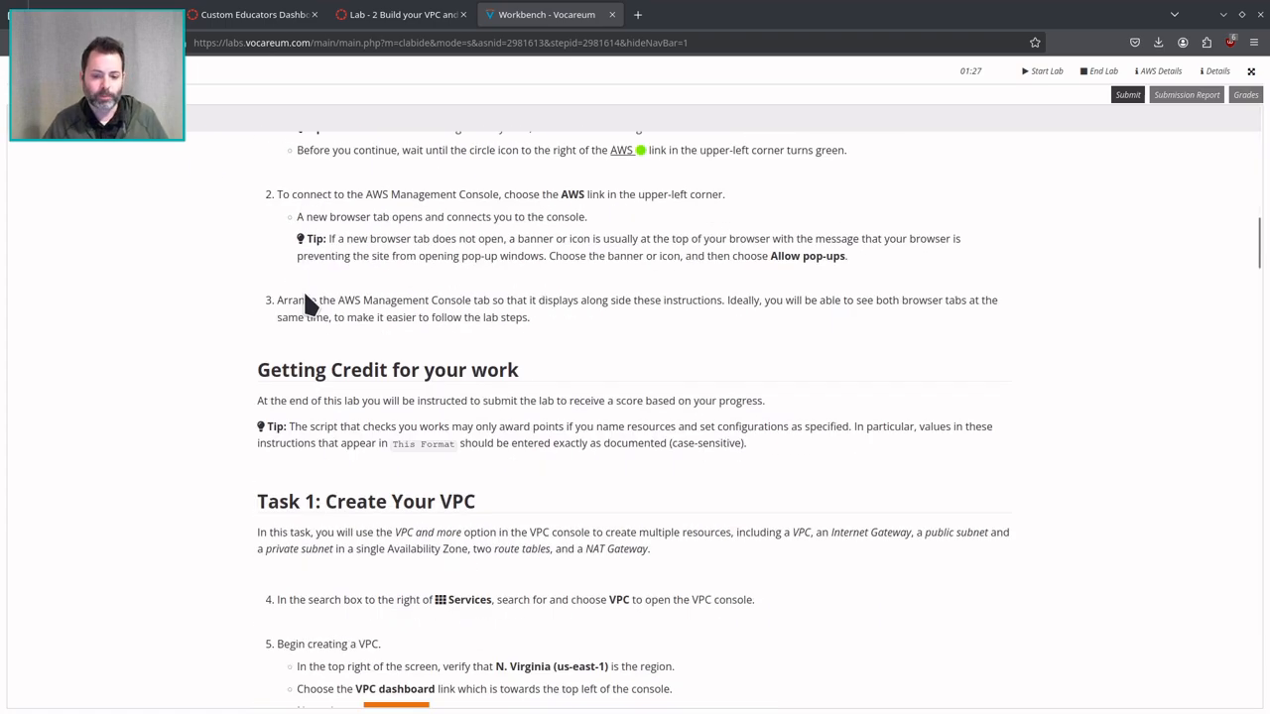
pyautogui.scroll(-1, 298, 247)
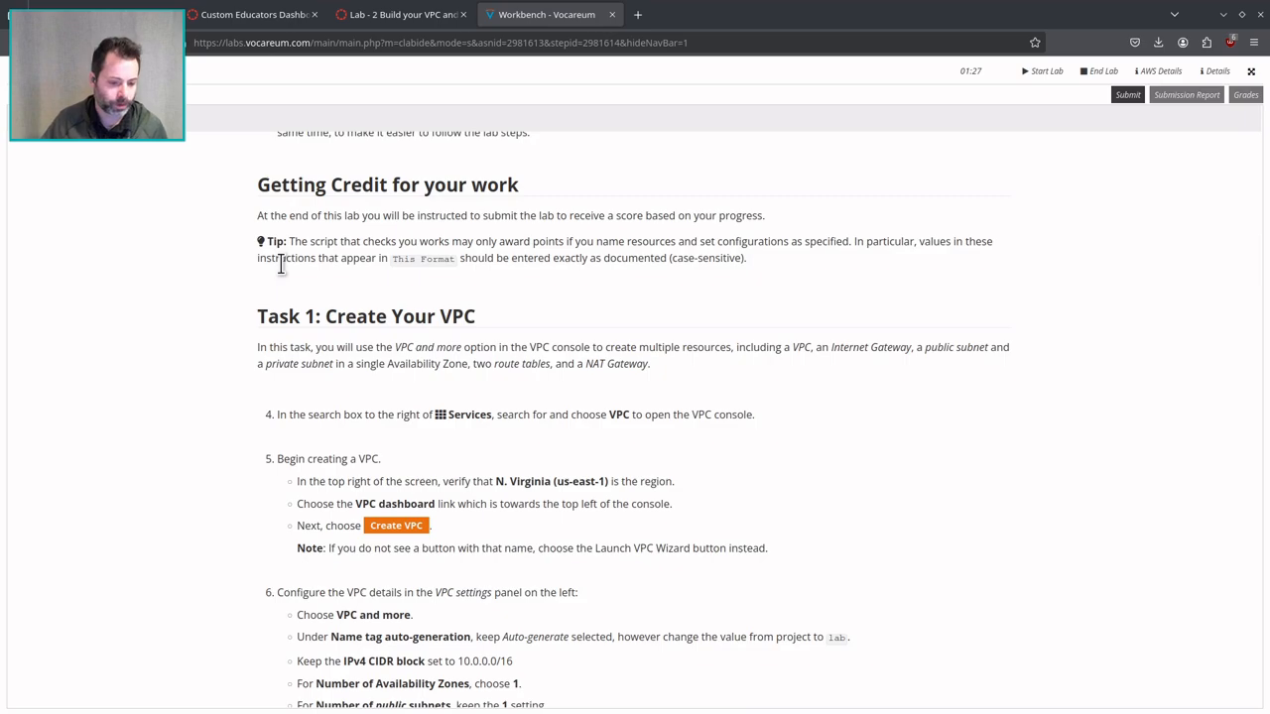
pyautogui.scroll(-1, 616, 283)
pyautogui.scroll(-3, 616, 291)
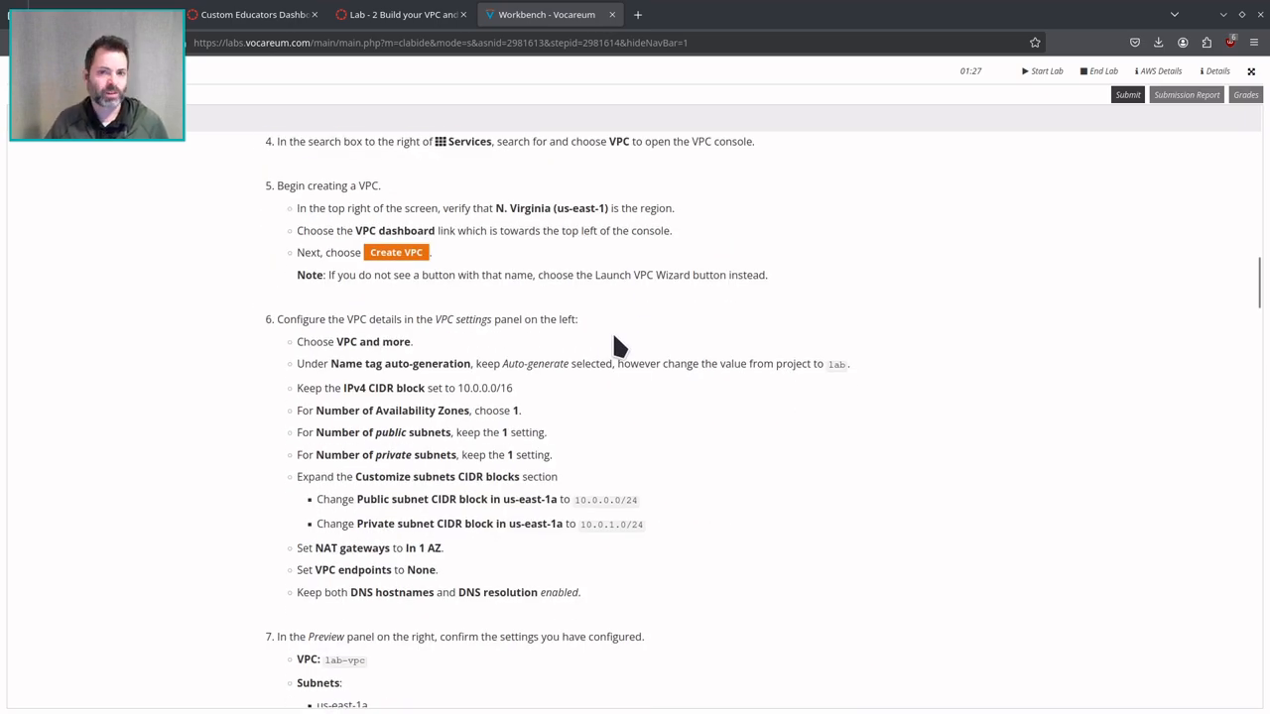
pyautogui.scroll(2, 477, 397)
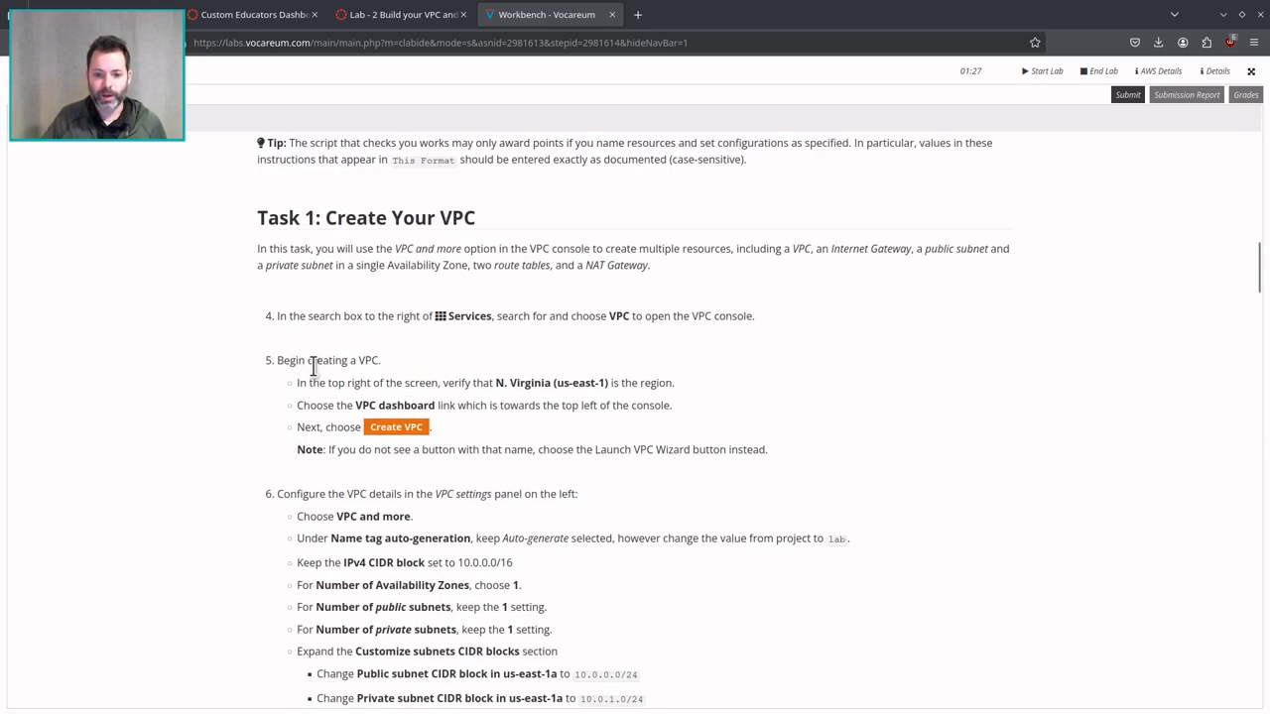
pyautogui.scroll(-7, 526, 323)
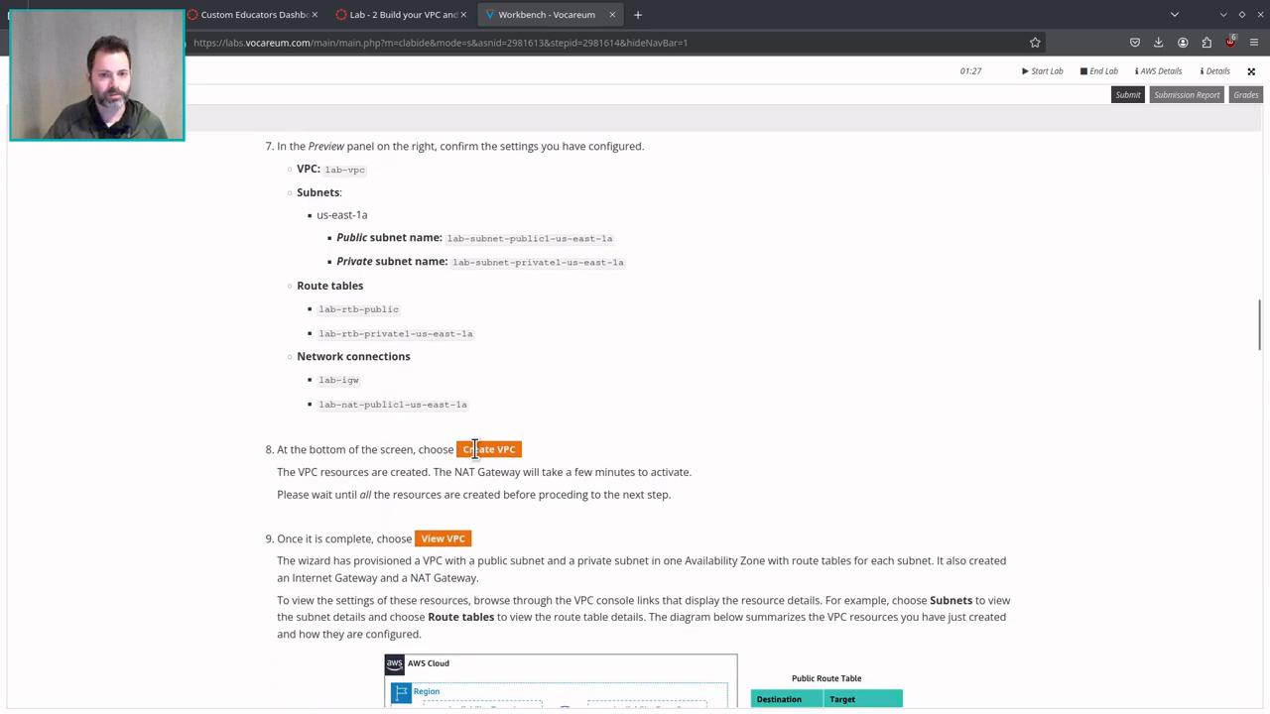
pyautogui.scroll(-14, 481, 444)
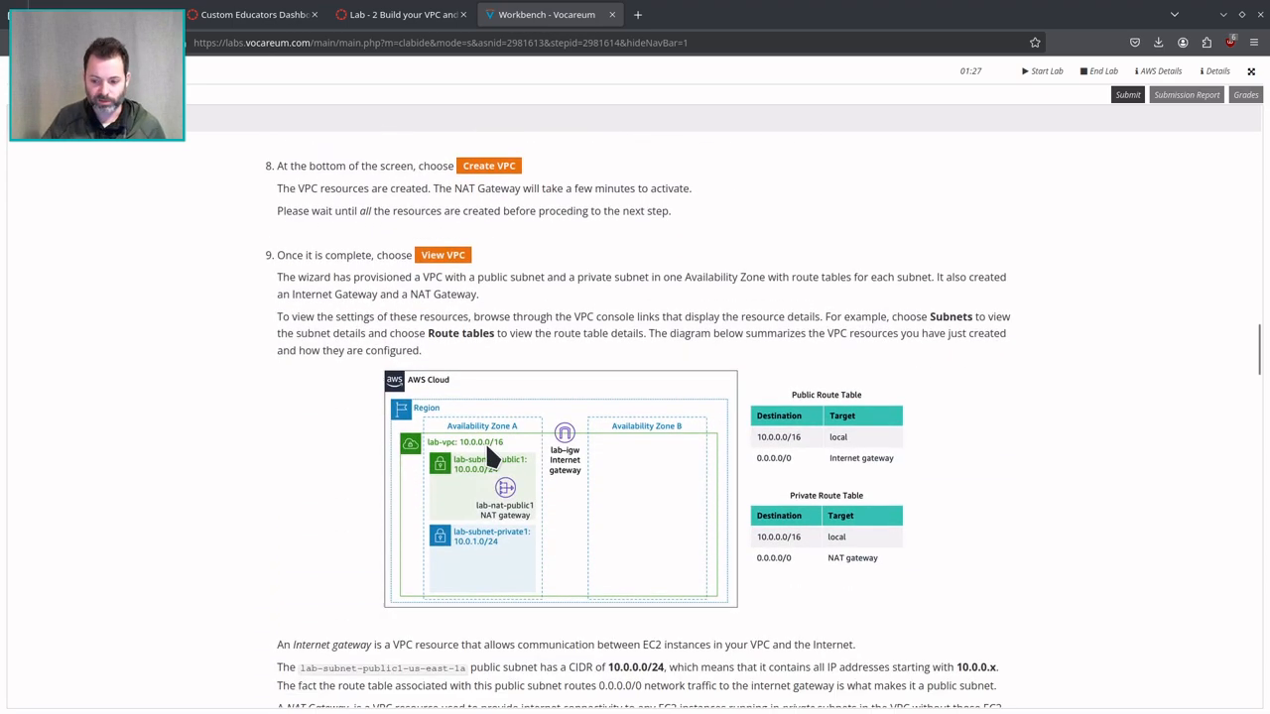
pyautogui.scroll(20, 485, 440)
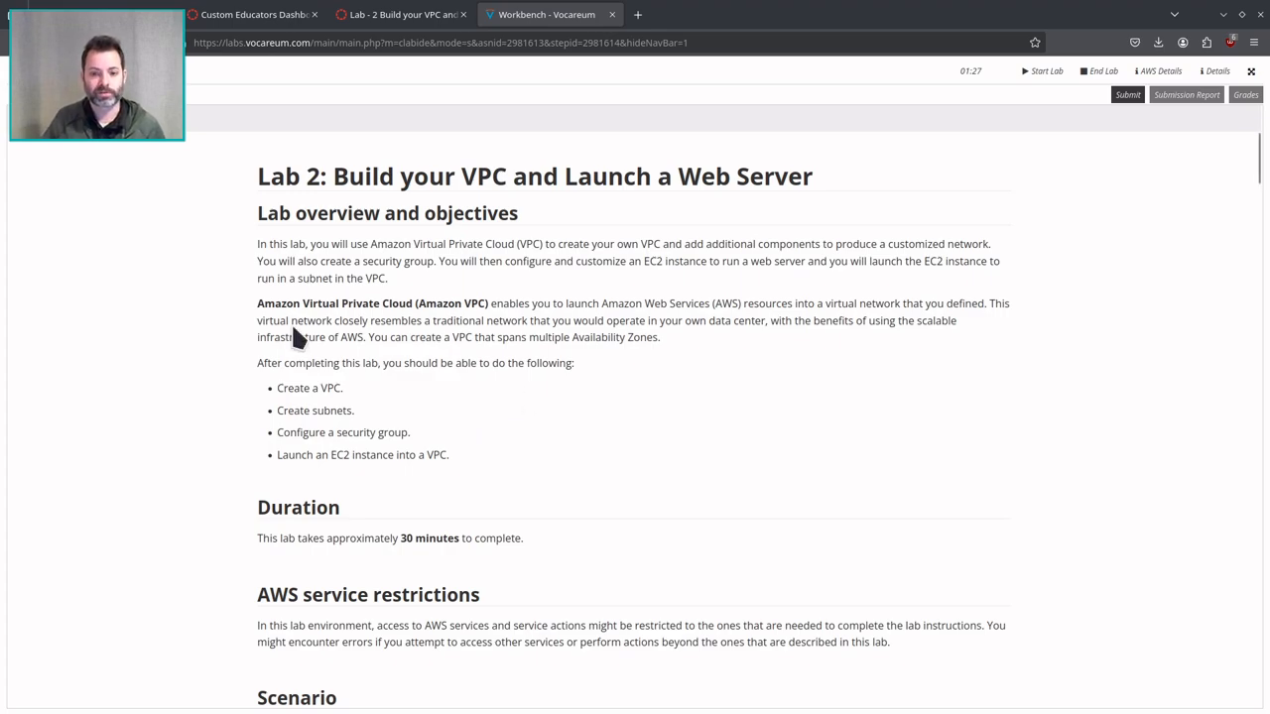
pyautogui.scroll(-5, 395, 396)
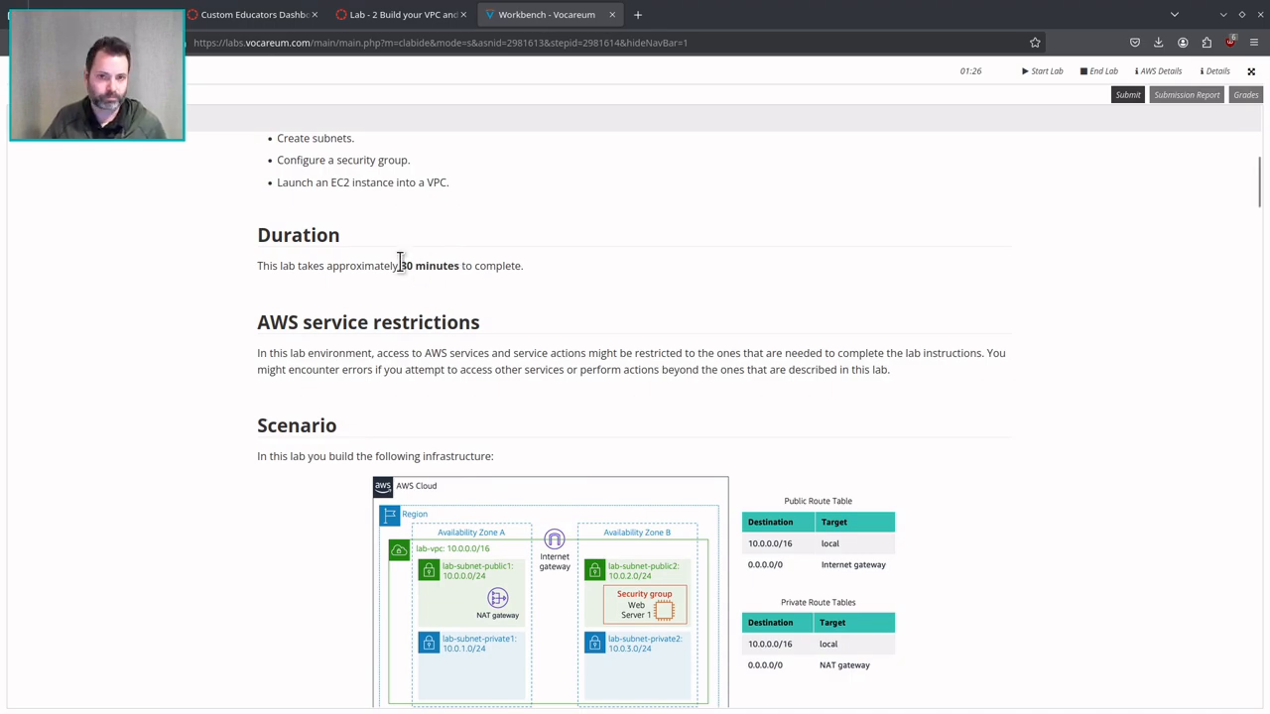
pyautogui.scroll(-10, 402, 268)
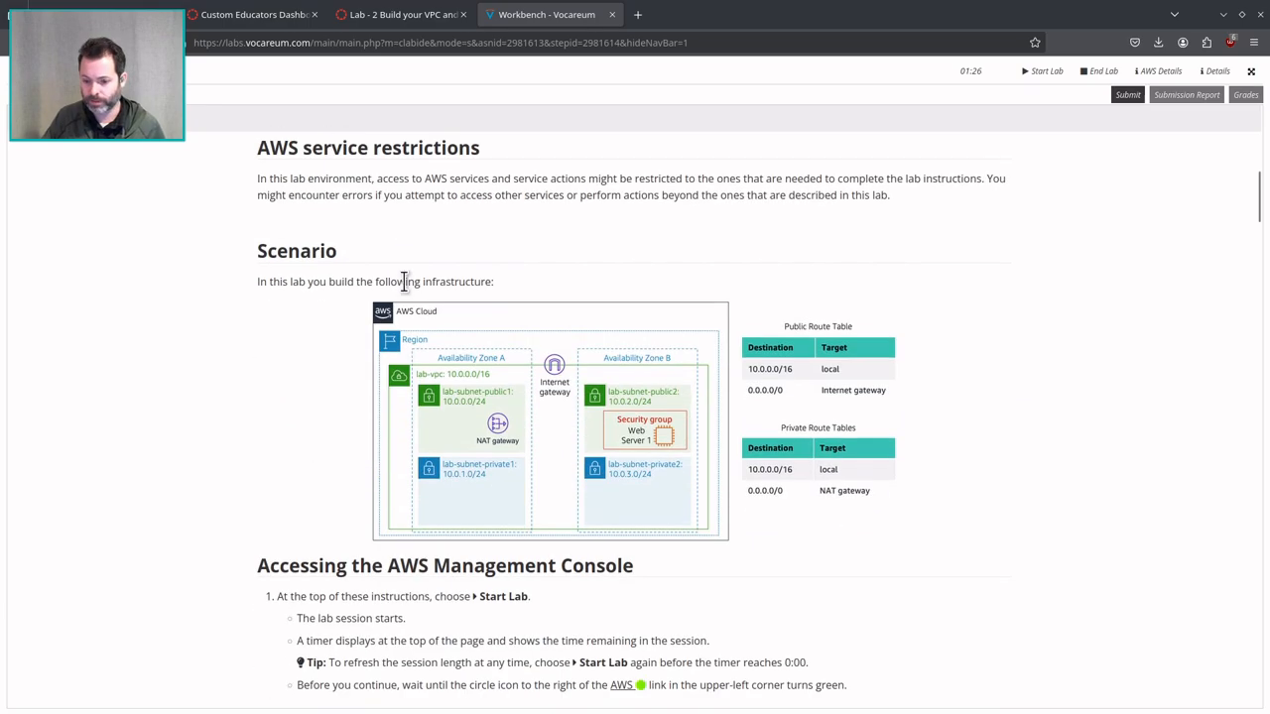
# Review the Task 1: Create Your VPC instructions and the Scenario infrastructure diagram in the lab guide
pyautogui.scroll(-15, 377, 422)
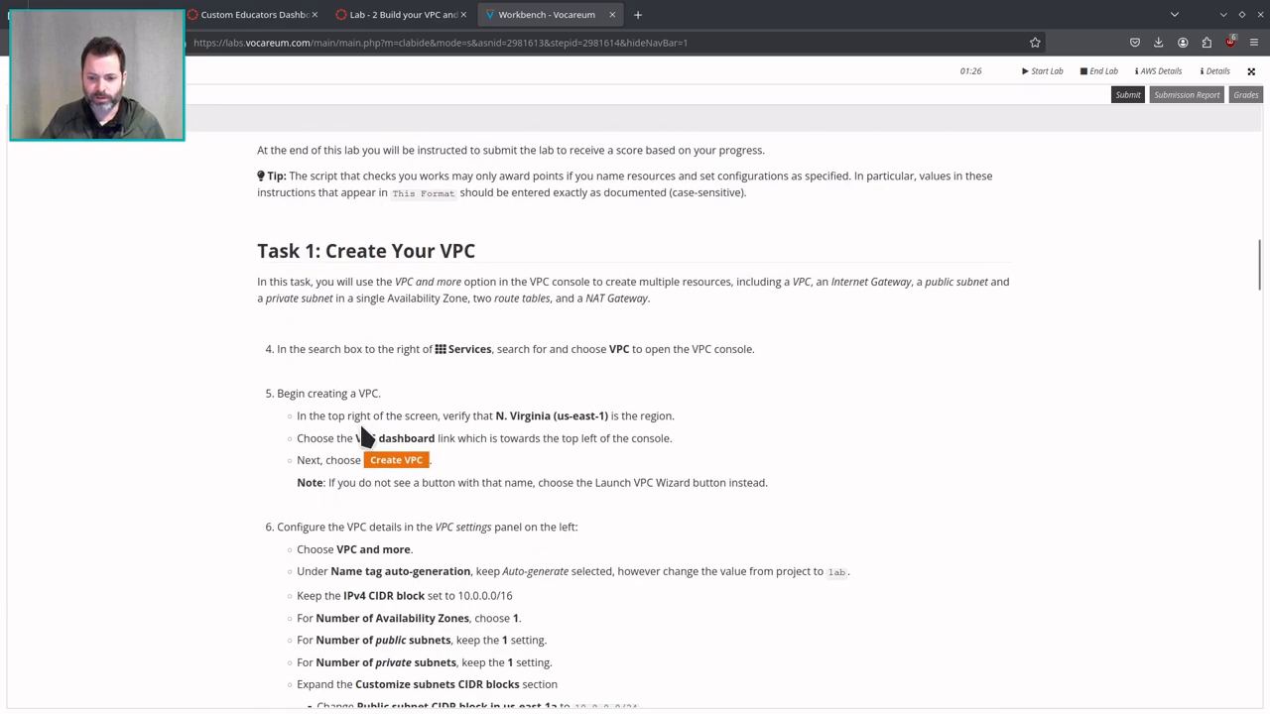
pyautogui.scroll(-4, 377, 451)
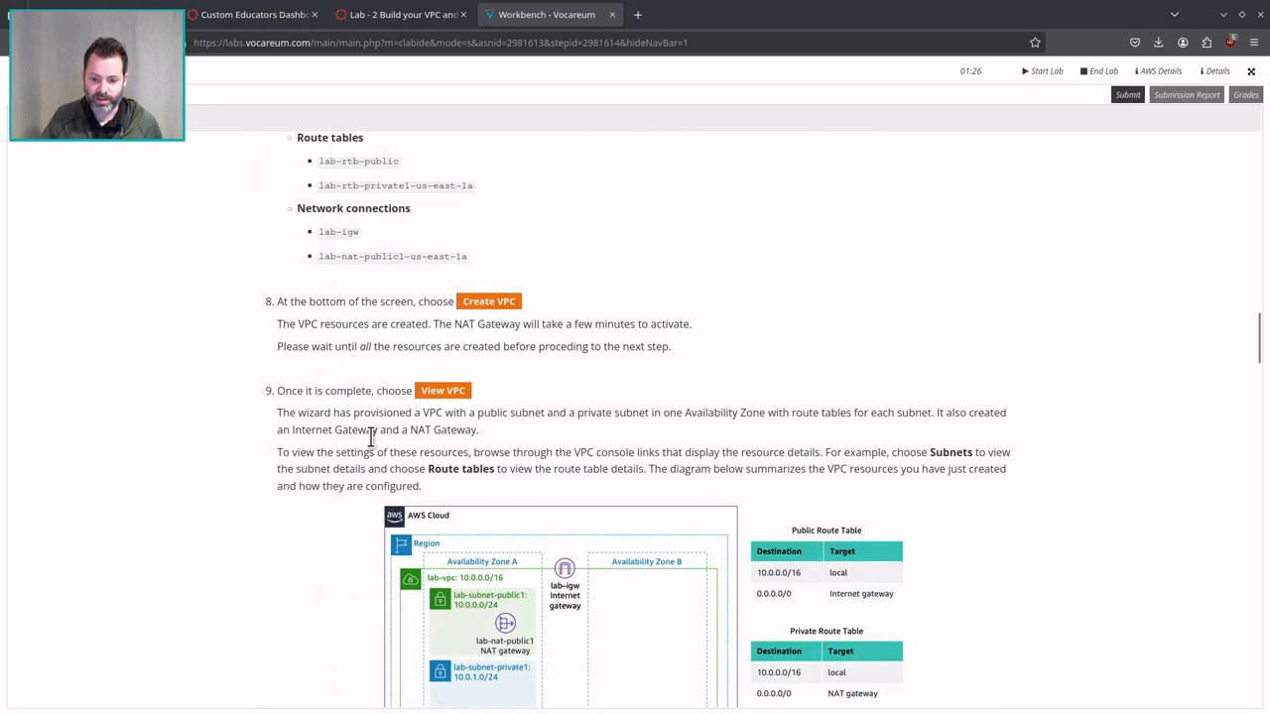
pyautogui.scroll(12, 363, 449)
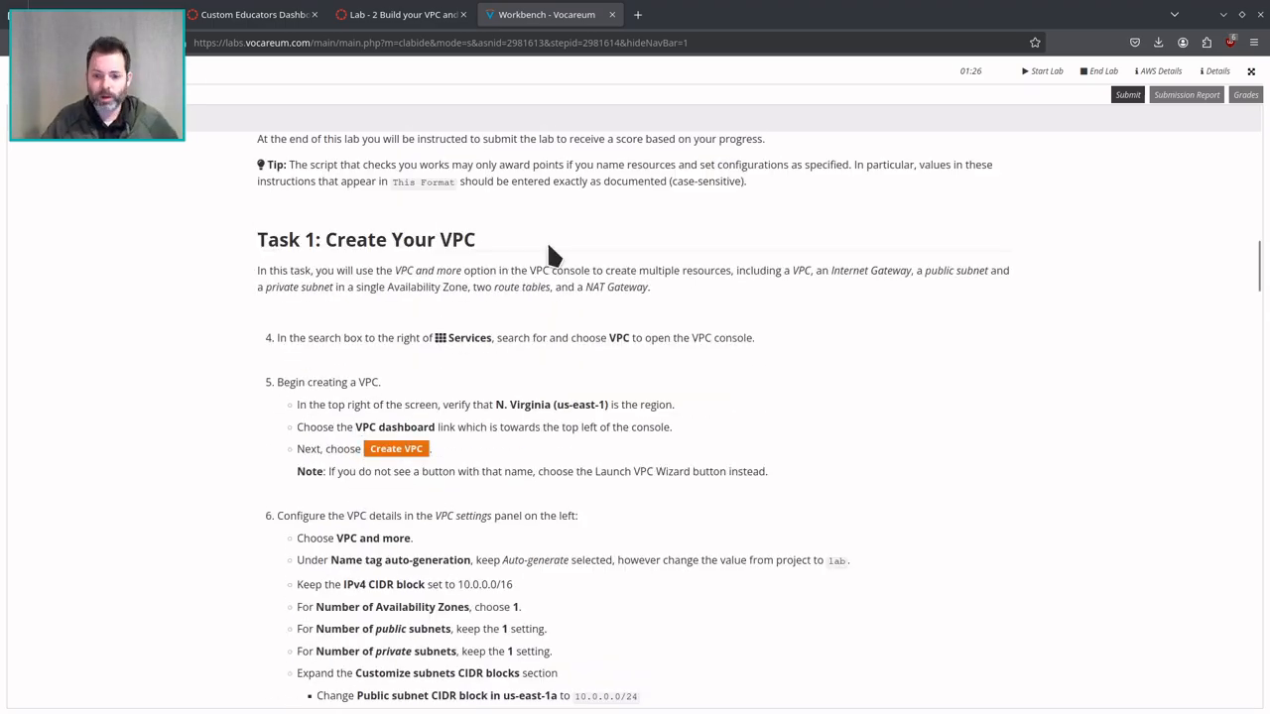
pyautogui.scroll(8, 362, 318)
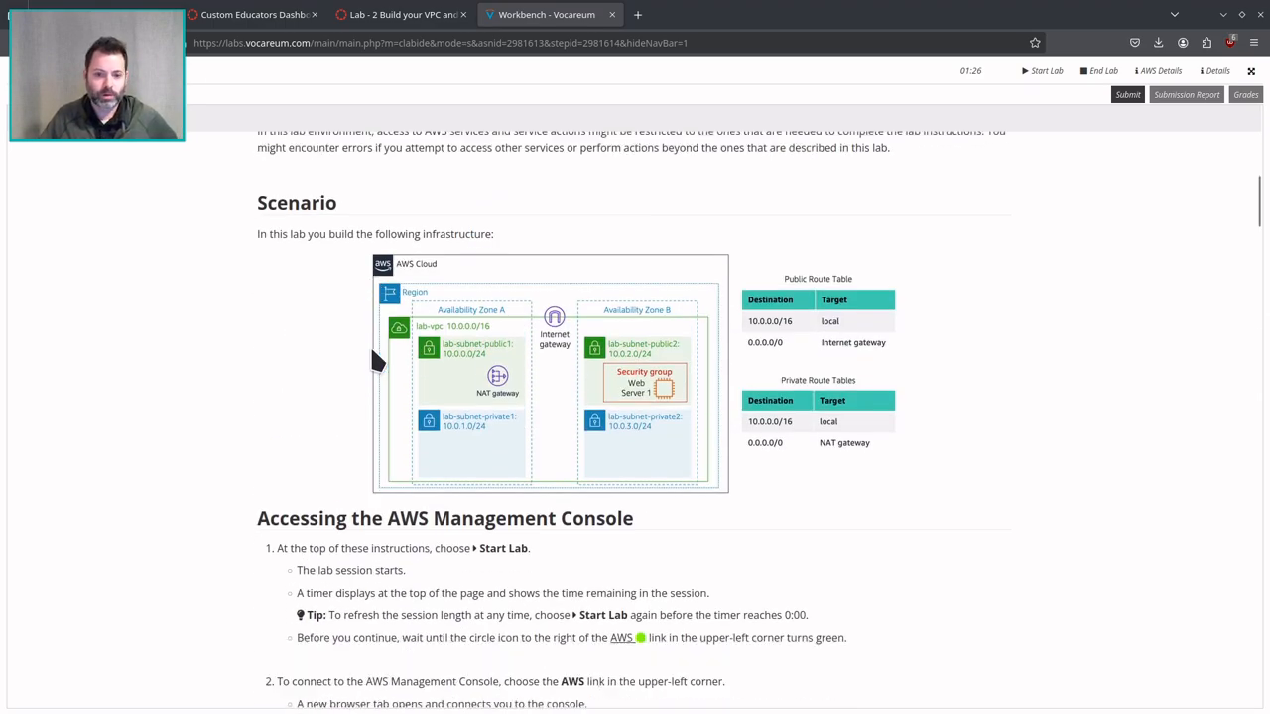
pyautogui.scroll(-2, 370, 345)
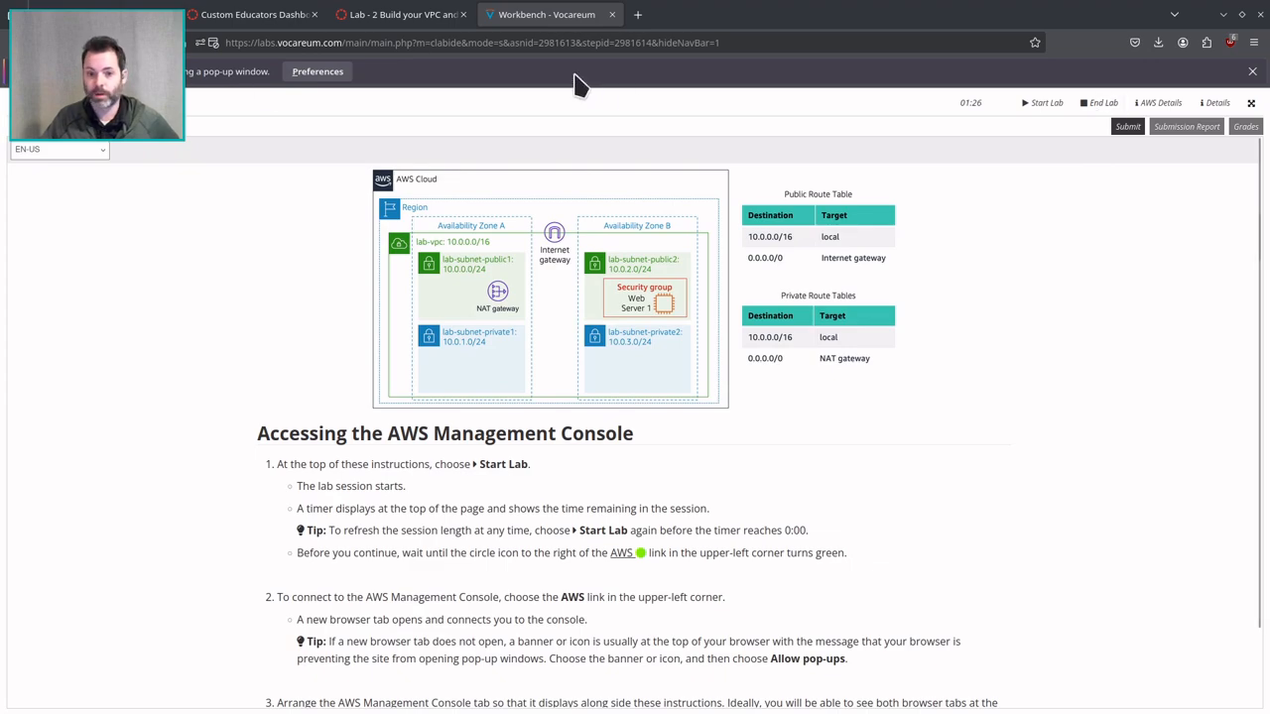
# Open the AWS Management Console from the blocked pop-up and arrange its window side by side with the lab instructions
pyautogui.click(328, 85)
pyautogui.click(346, 95)
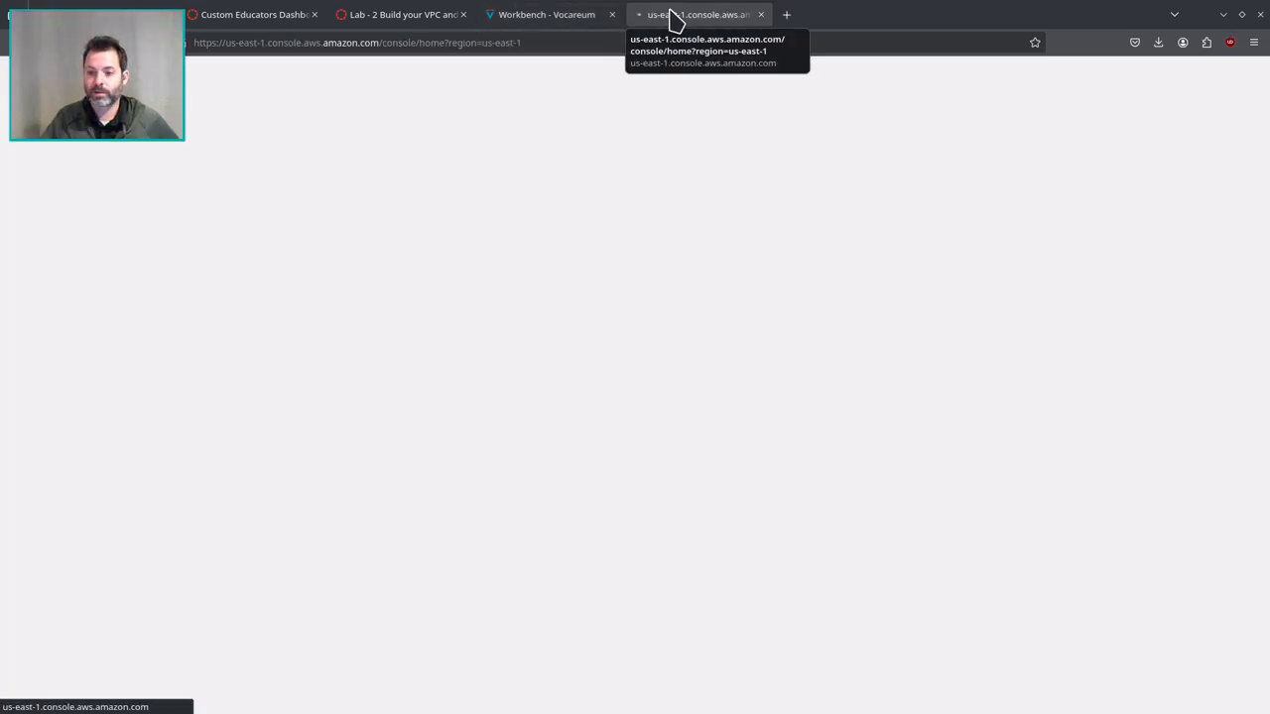
pyautogui.moveTo(671, 13); pyautogui.dragTo(630, 265)
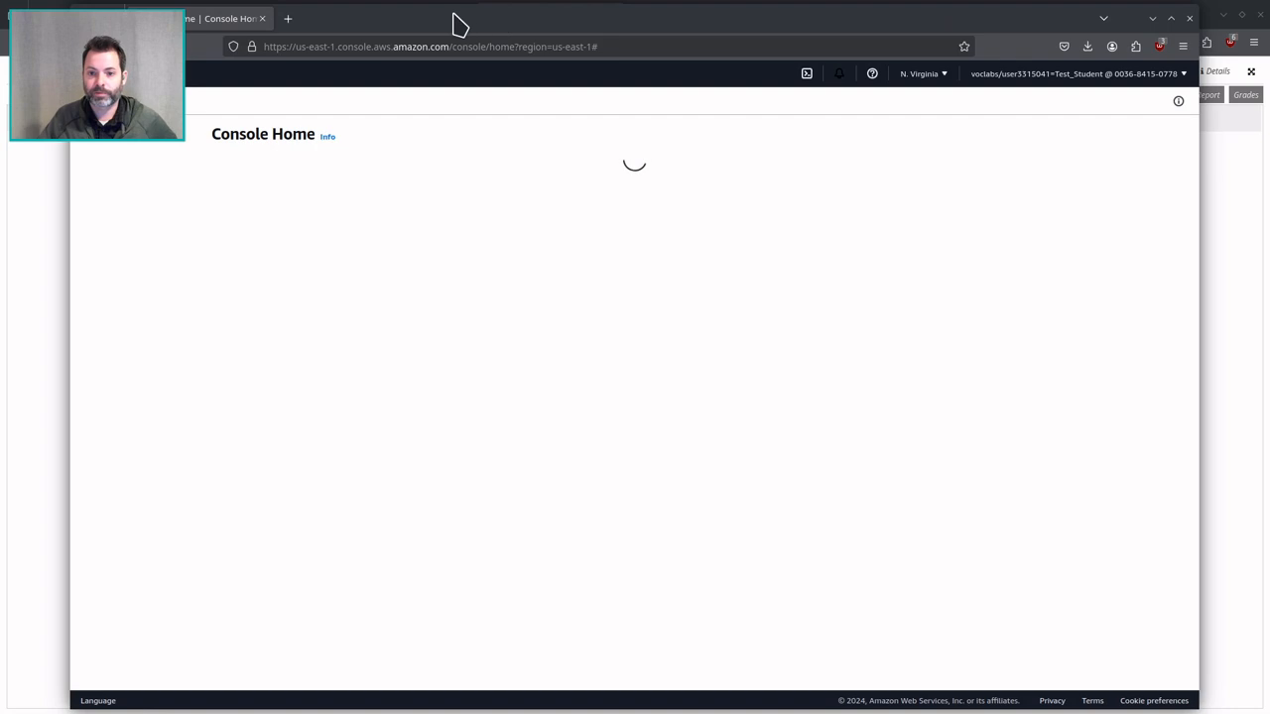
pyautogui.moveTo(454, 15); pyautogui.dragTo(1269, 244)
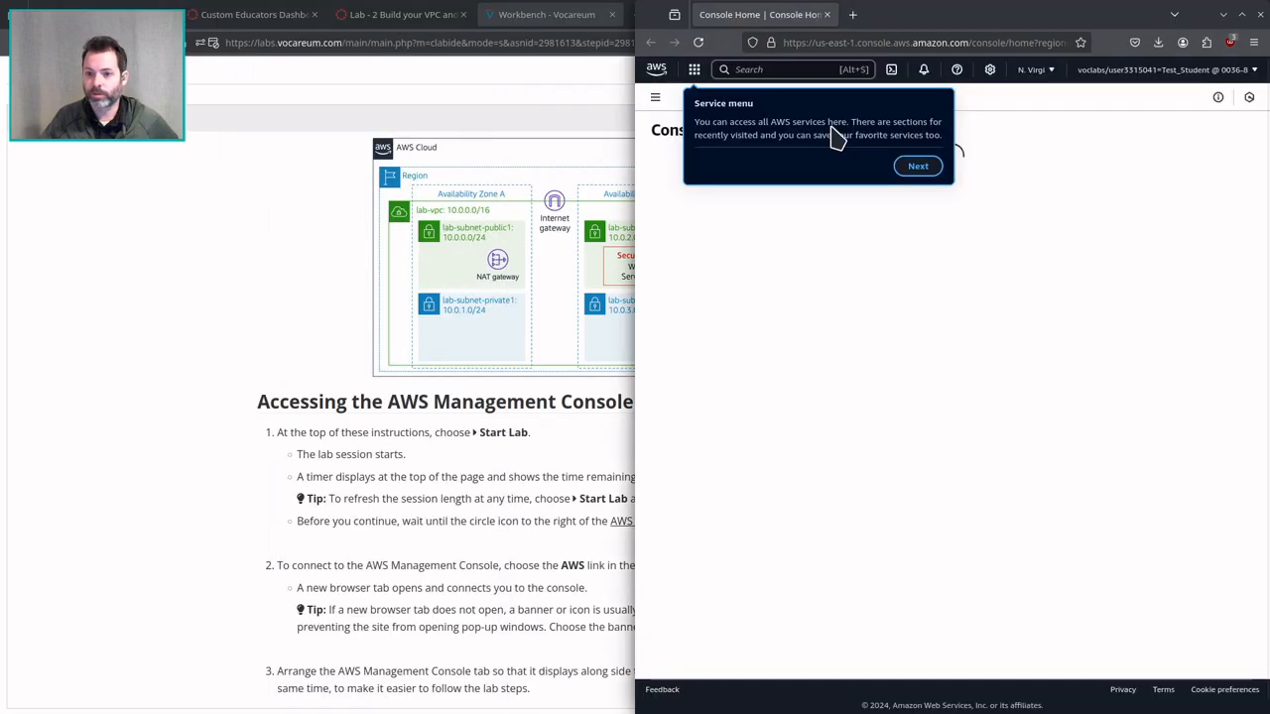
pyautogui.click(302, 175)
pyautogui.moveTo(787, 18); pyautogui.dragTo(2, 240)
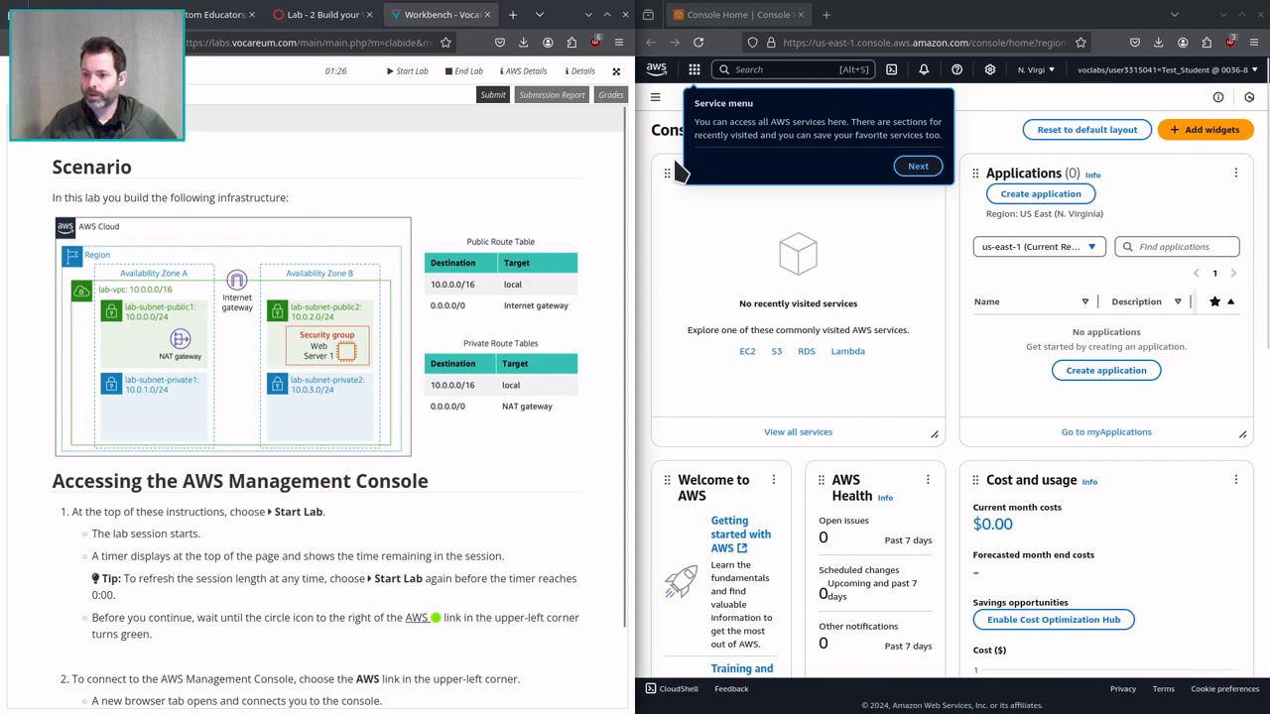
# Dismiss the Service menu, User Notifications and Unified Settings introduction tips and look over the Console Home widgets
pyautogui.click(912, 165)
pyautogui.click(964, 165)
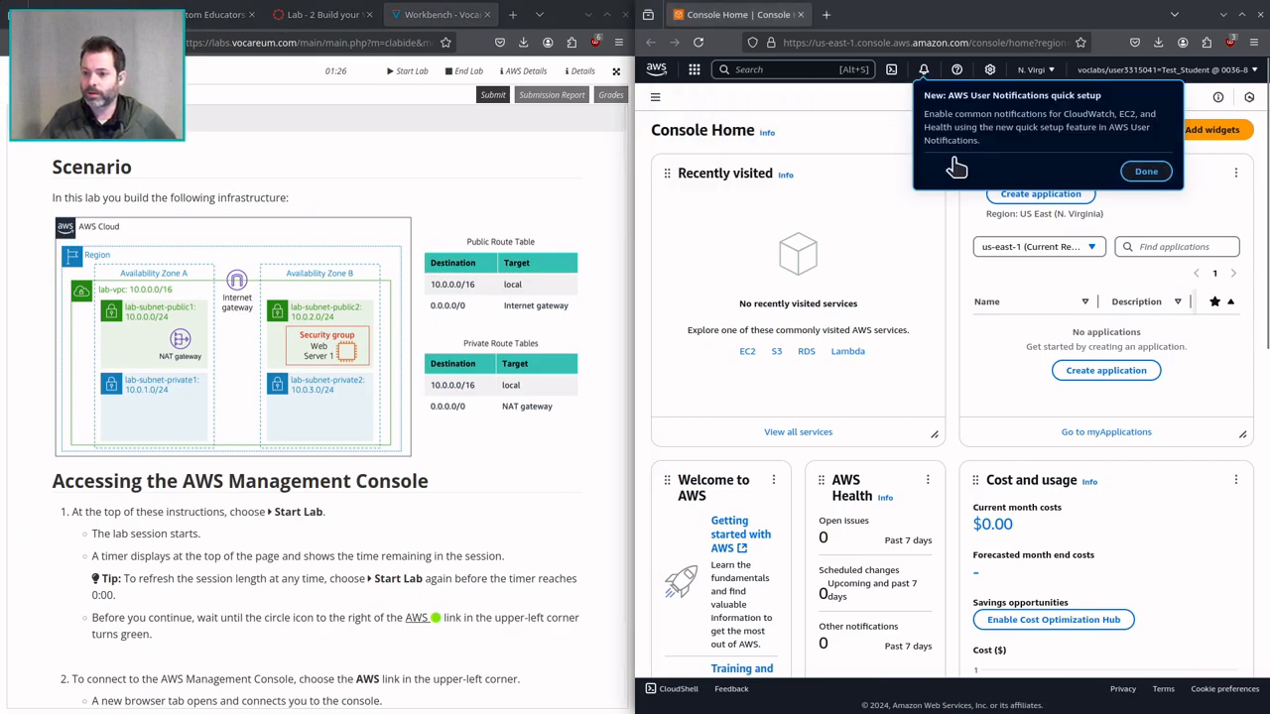
pyautogui.click(1146, 171)
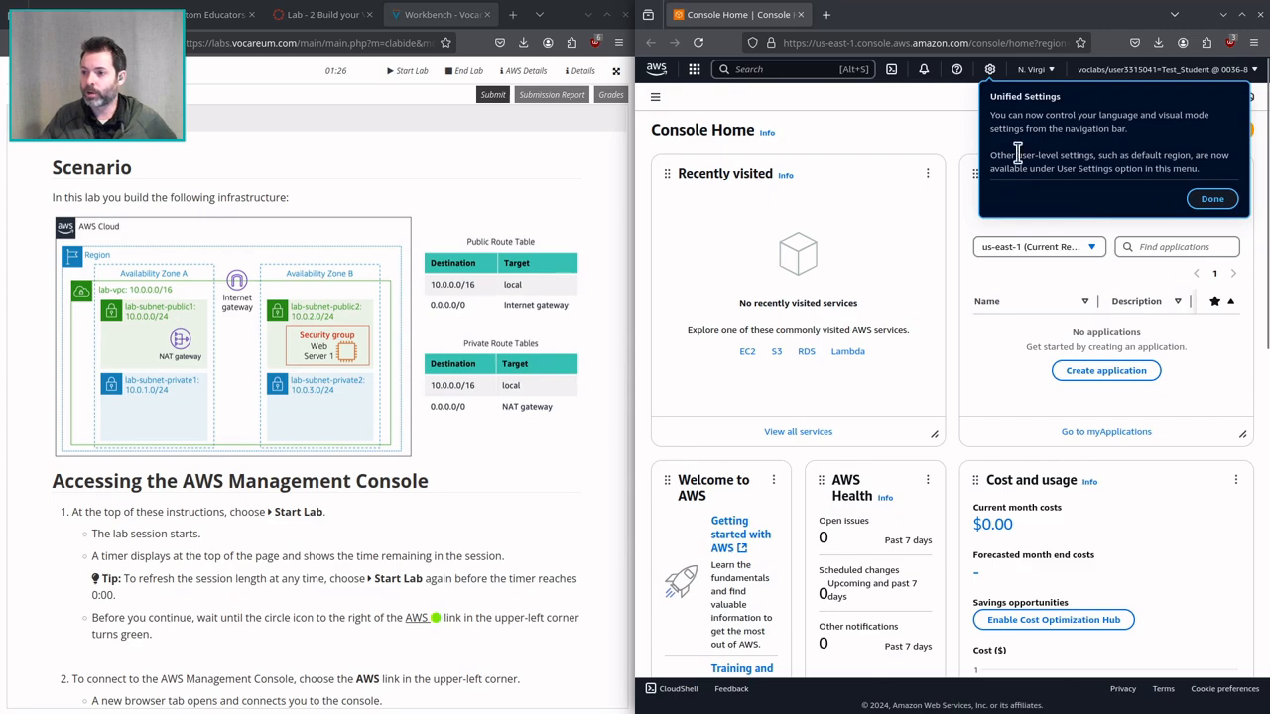
pyautogui.click(1213, 199)
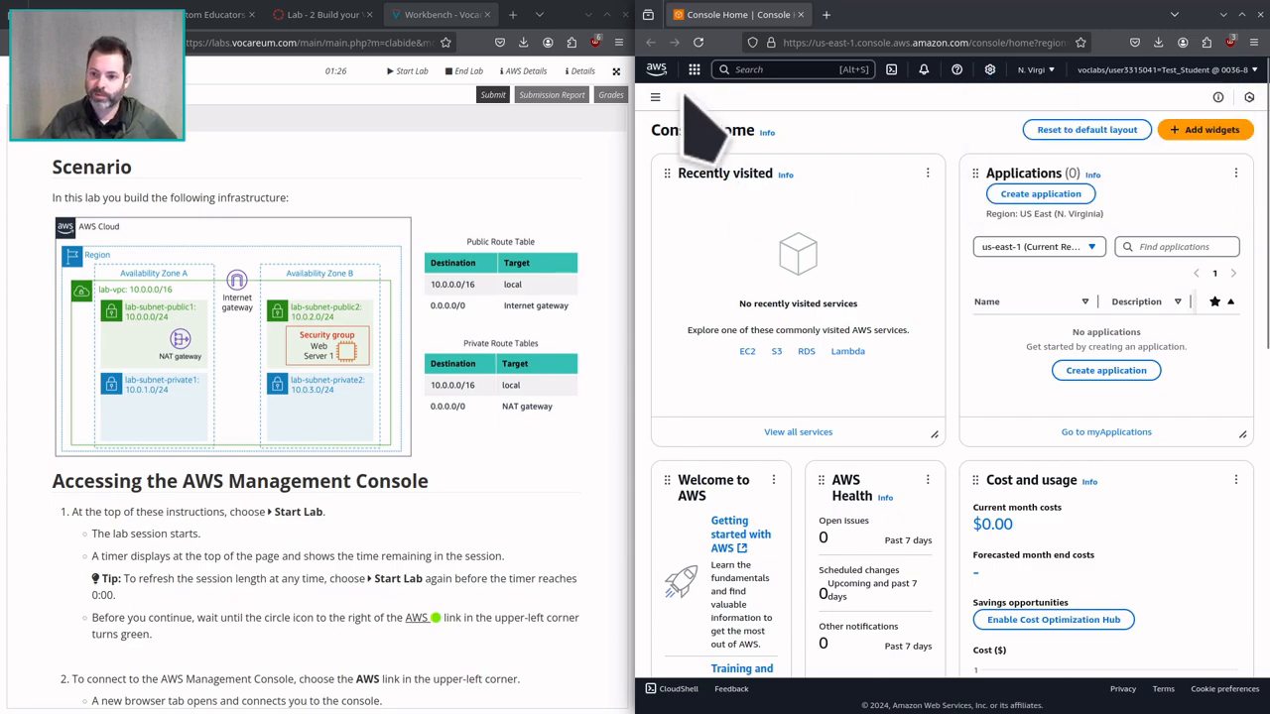
pyautogui.scroll(-3, 843, 397)
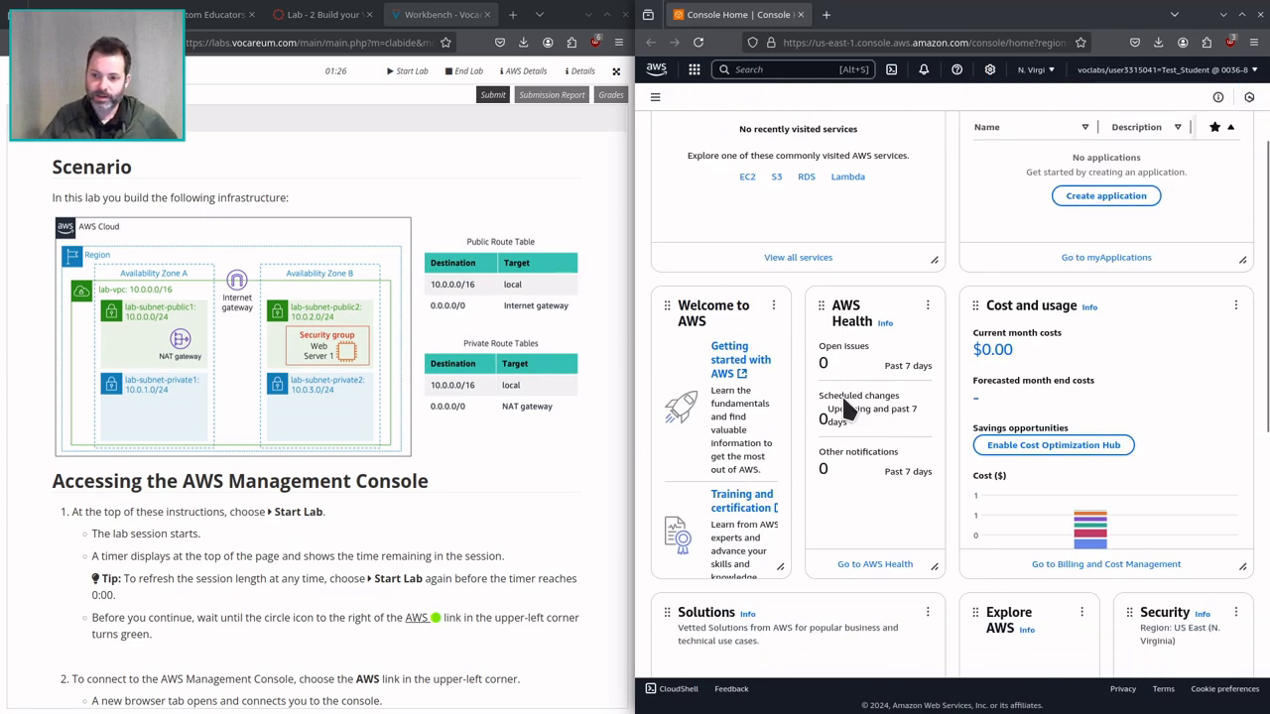
pyautogui.scroll(3, 853, 390)
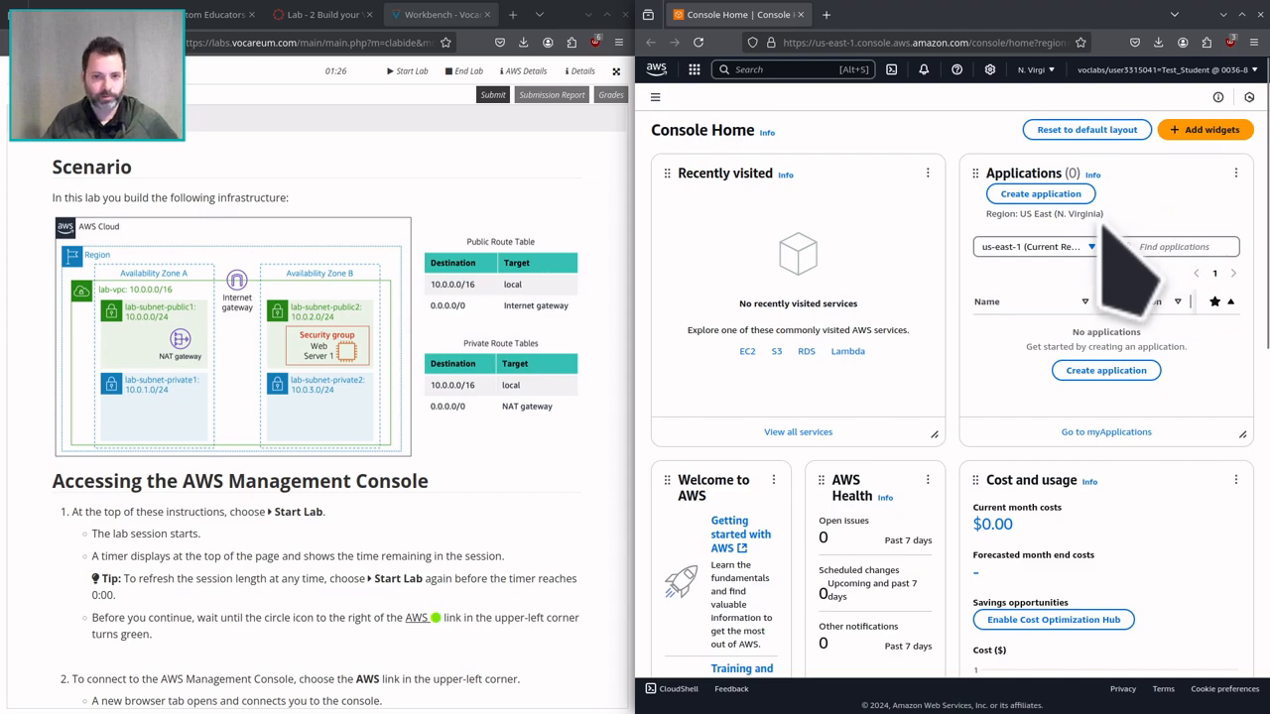
pyautogui.click(753, 71)
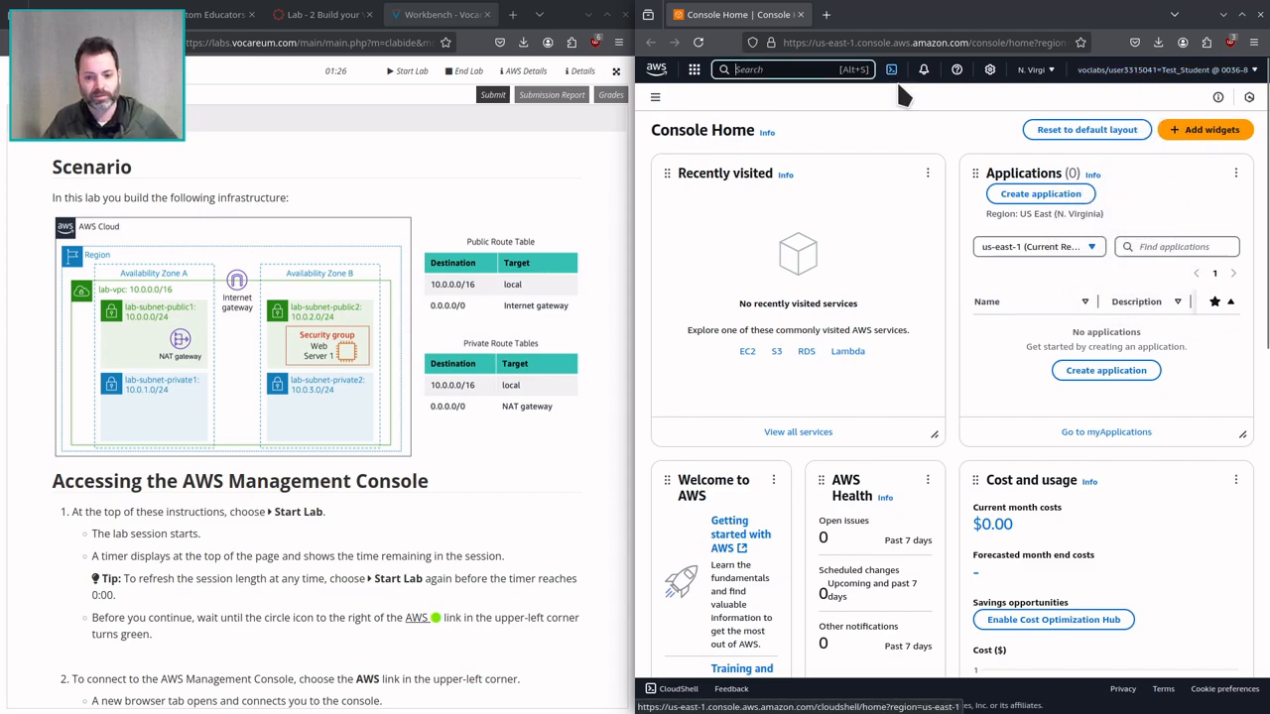
# Read the lab instructions from the overview through the Scenario, console access and Getting Credit sections to Task 1: Create Your VPC
pyautogui.scroll(10, 446, 310)
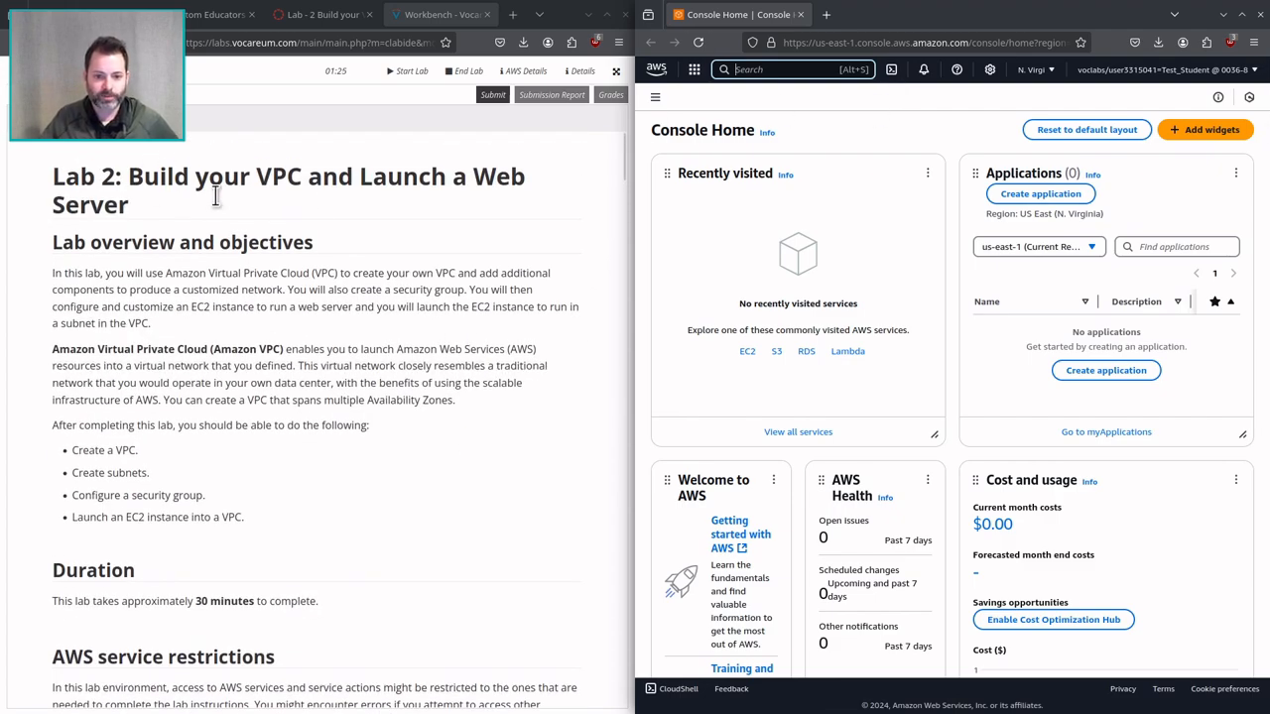
pyautogui.scroll(-3, 164, 293)
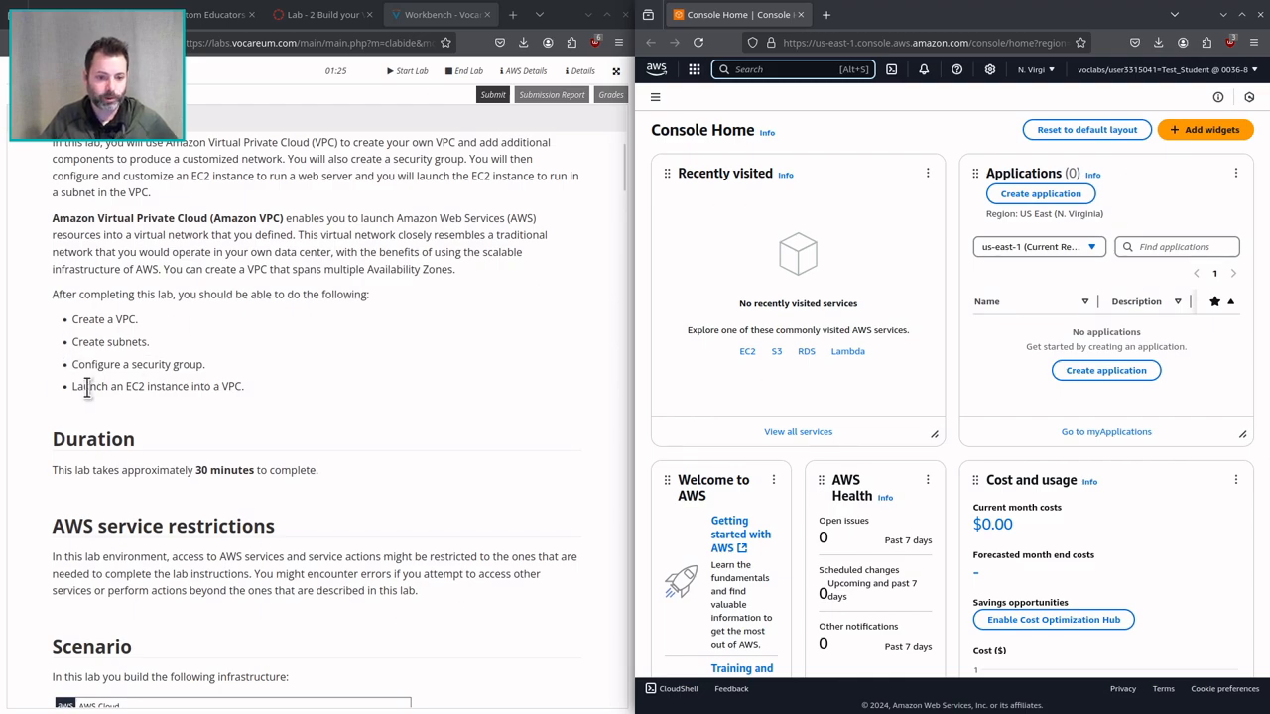
pyautogui.scroll(-5, 273, 399)
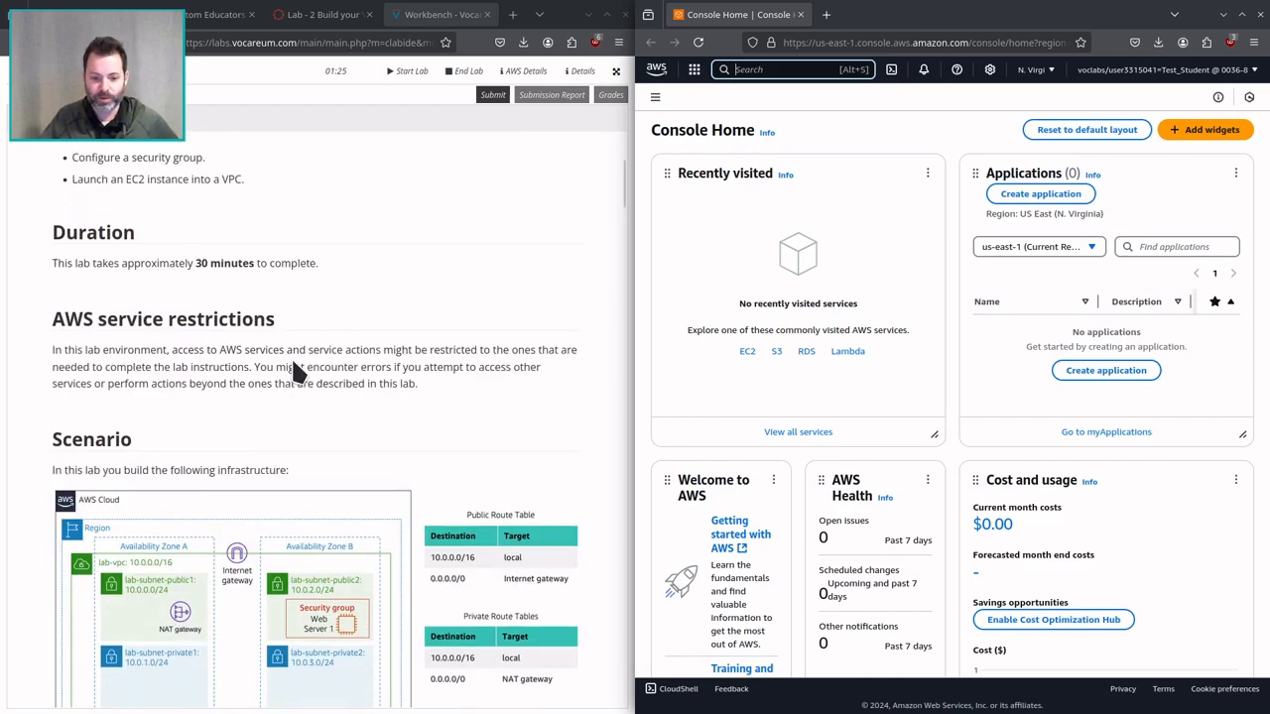
pyautogui.scroll(-5, 297, 352)
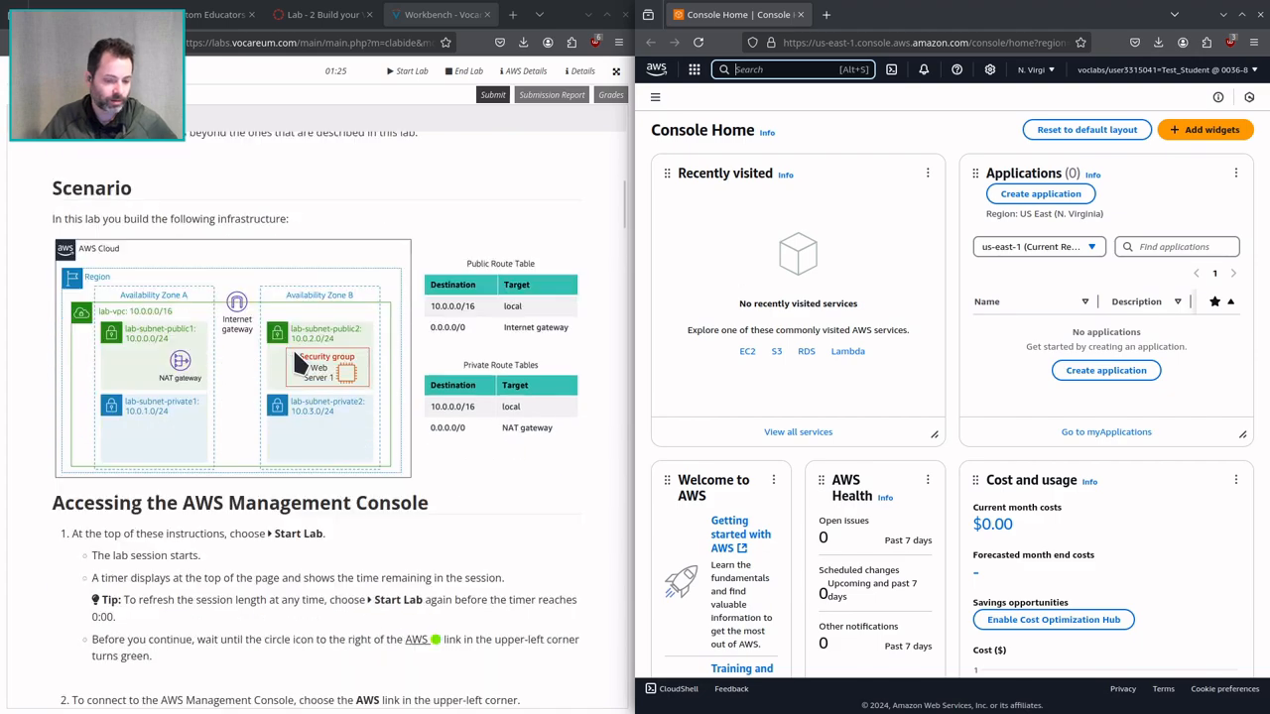
pyautogui.scroll(-3, 294, 464)
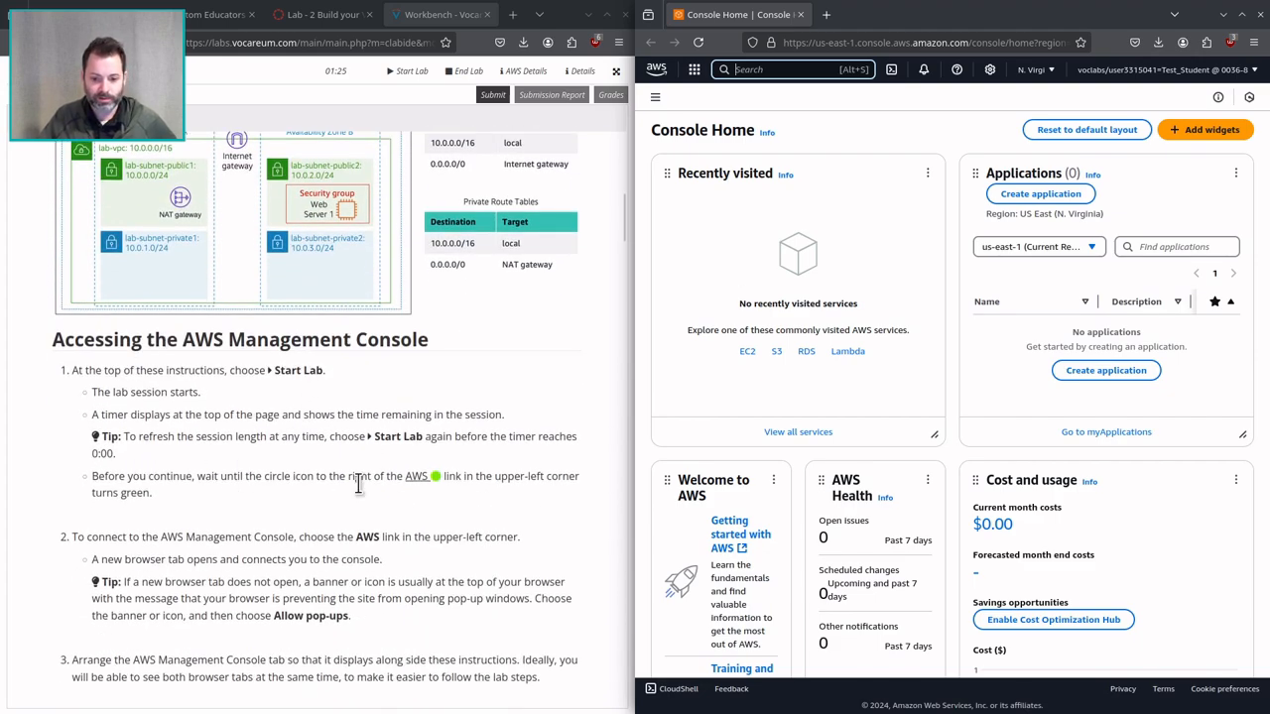
pyautogui.scroll(-3, 387, 496)
pyautogui.scroll(-3, 229, 456)
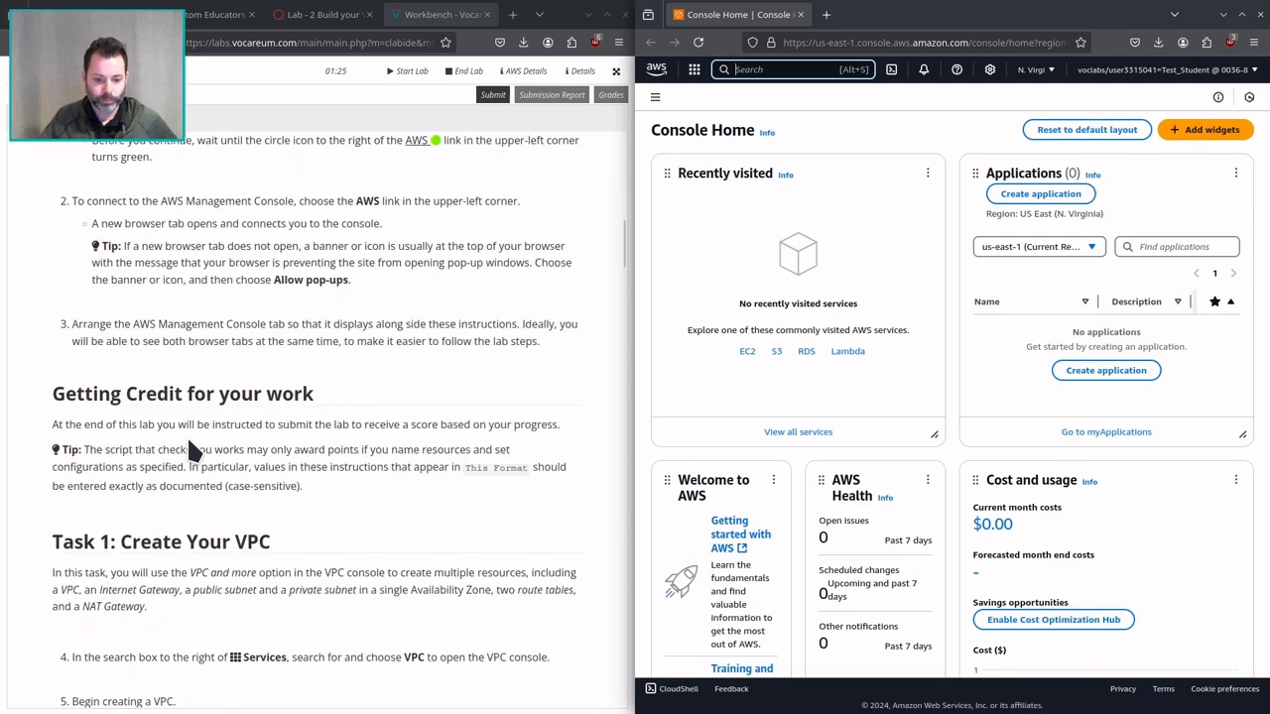
pyautogui.scroll(-3, 347, 417)
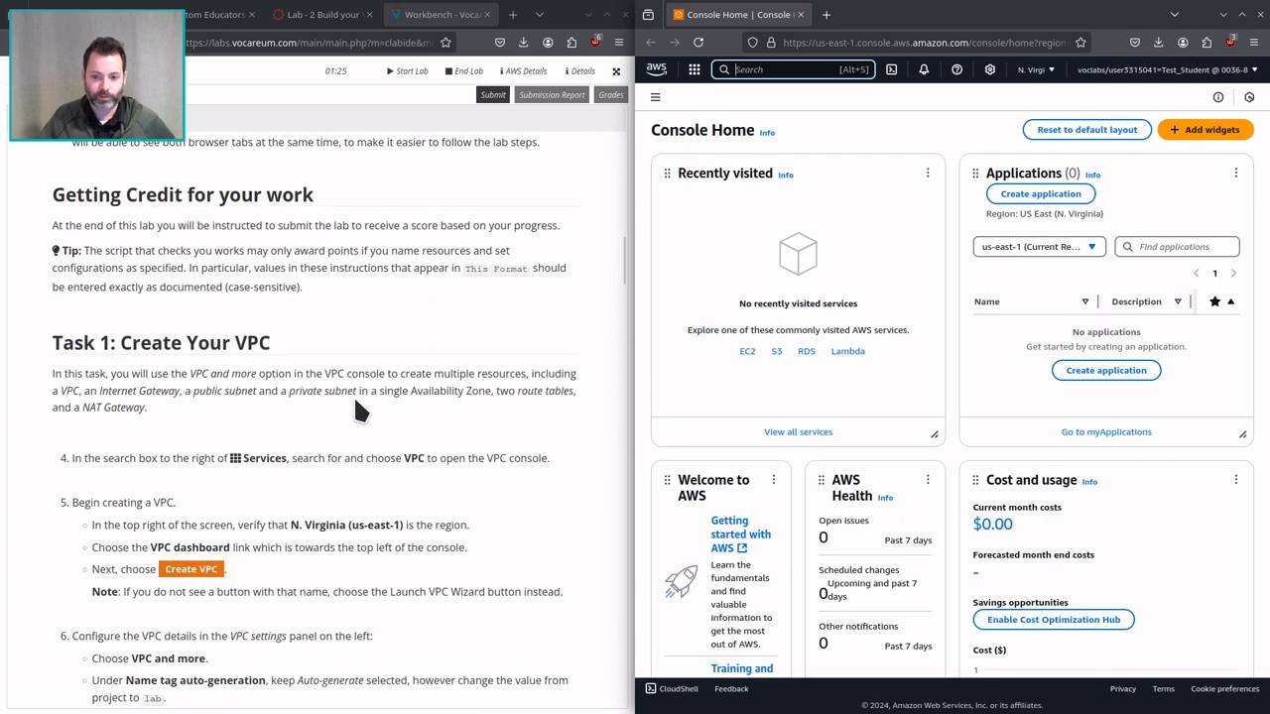
pyautogui.scroll(-3, 248, 337)
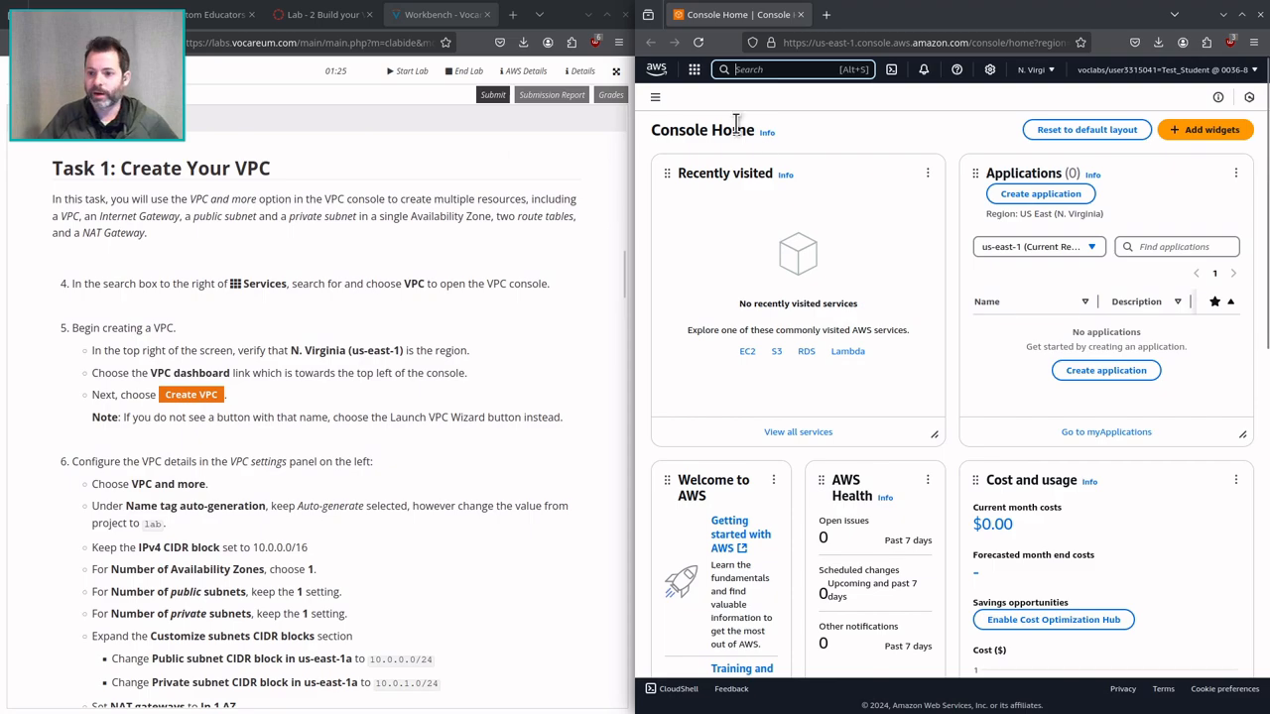
# Search the AWS services for vpc, open the VPC console and start creating a VPC
pyautogui.click(780, 70)
pyautogui.write('vpc')
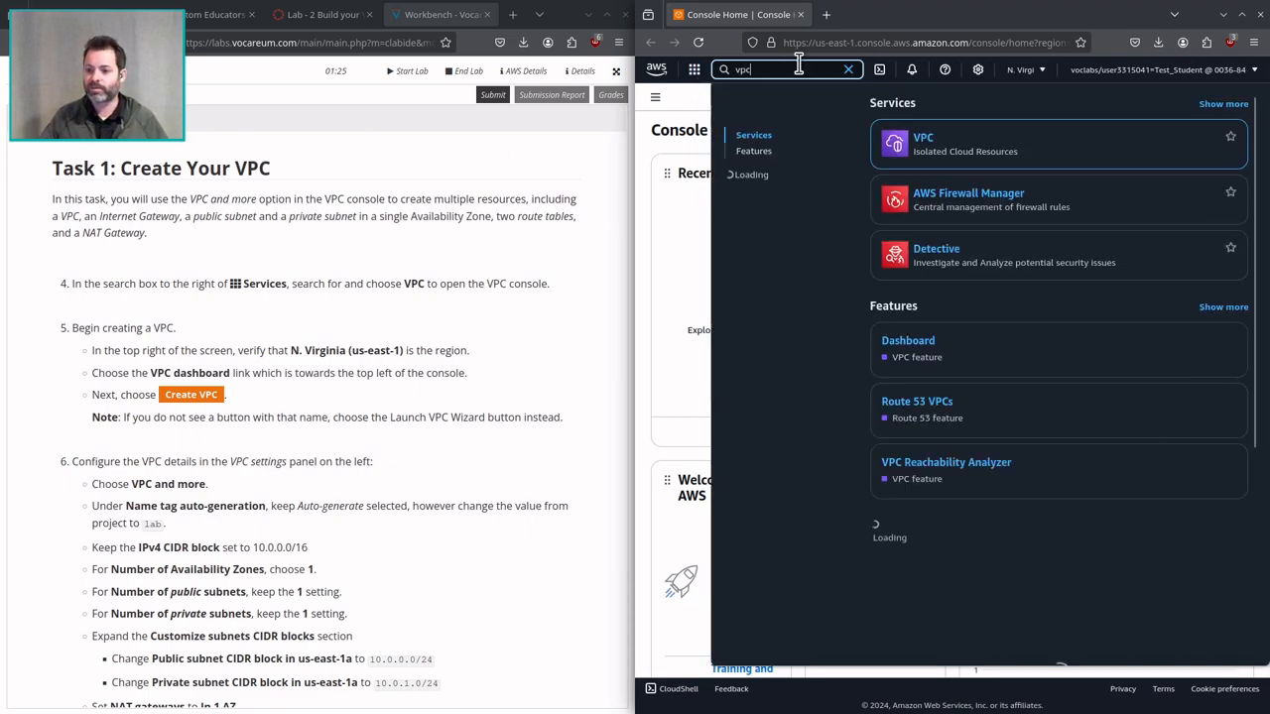
pyautogui.click(924, 145)
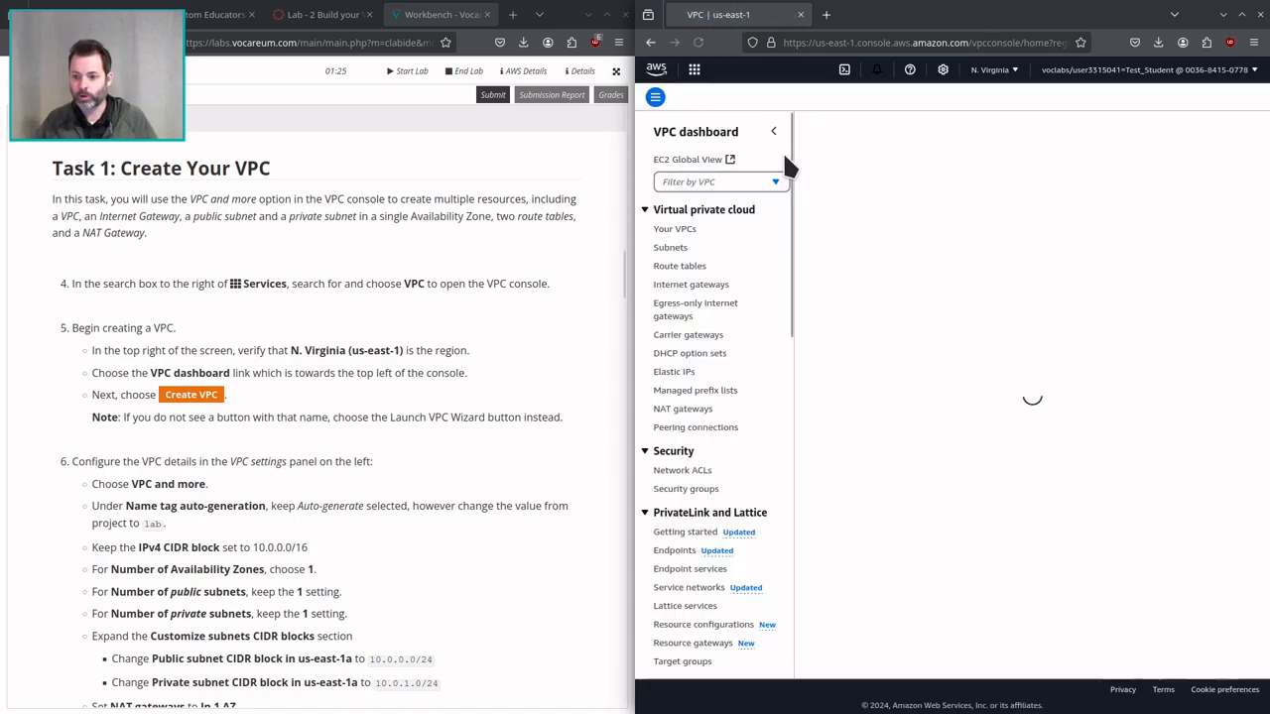
pyautogui.click(845, 135)
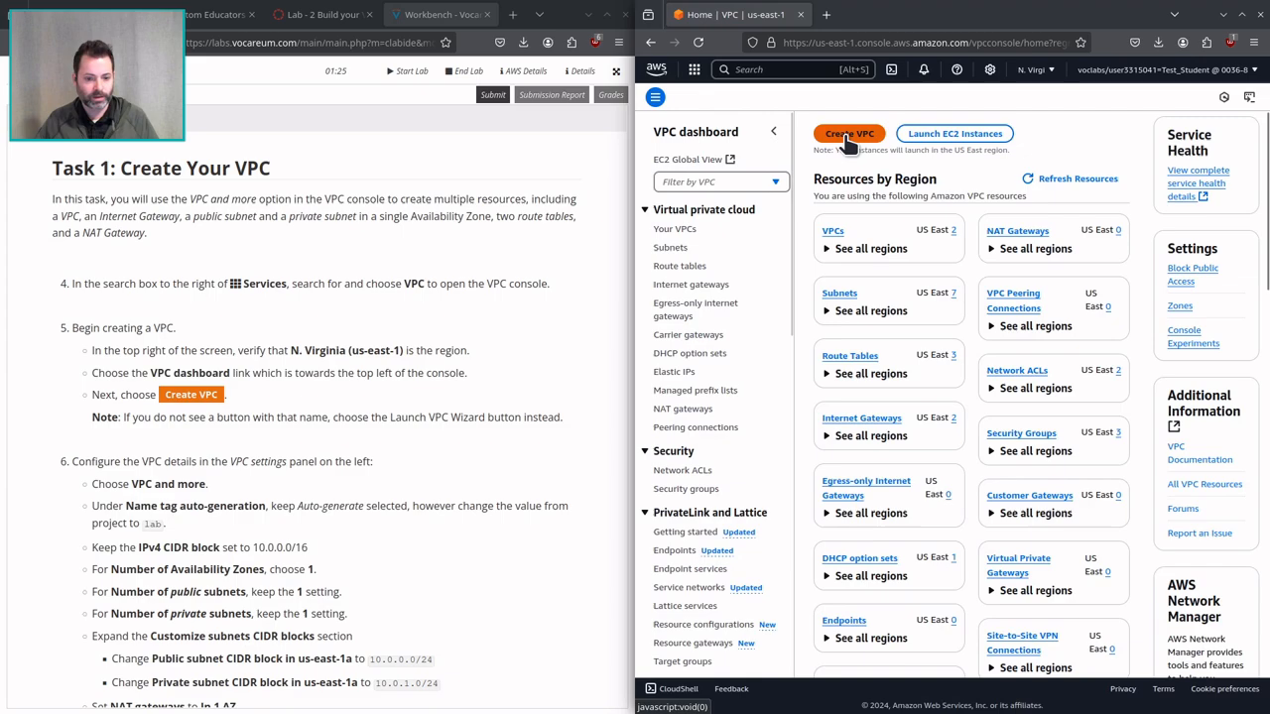
# Set the auto-generated name tag to lab and the number of Availability Zones to 1 in the VPC settings
pyautogui.scroll(-2, 149, 397)
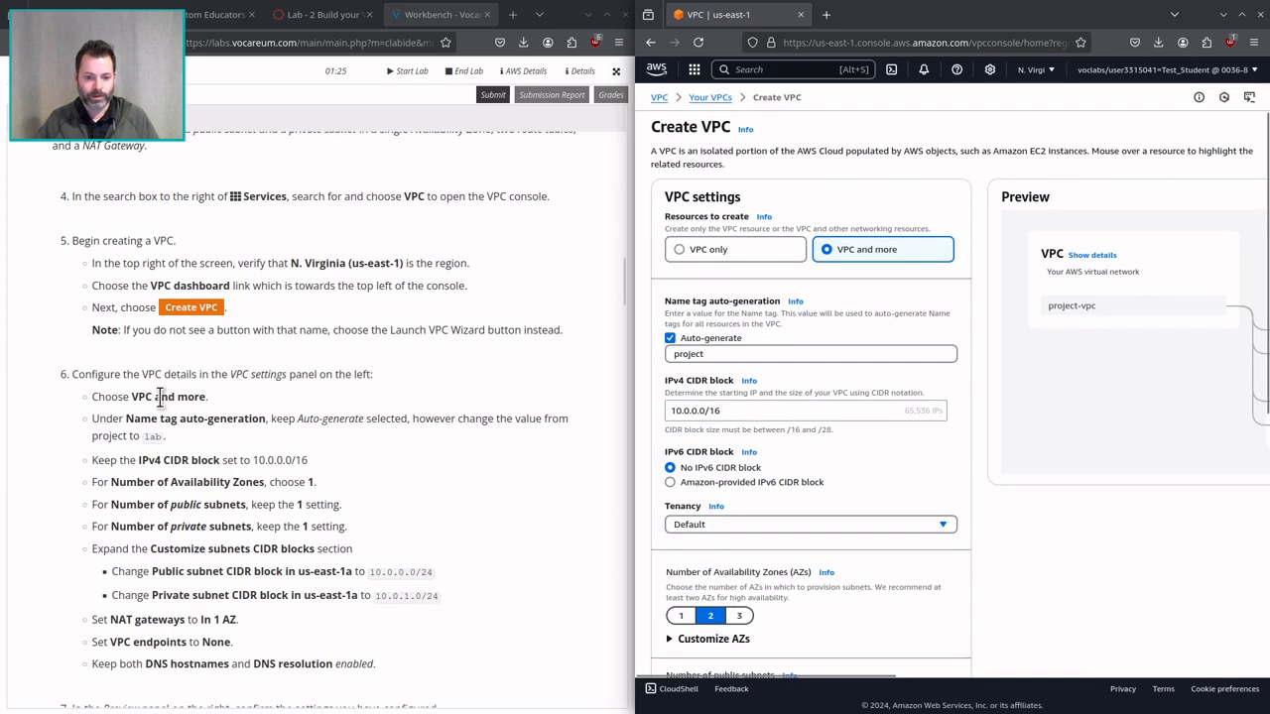
pyautogui.click(698, 349)
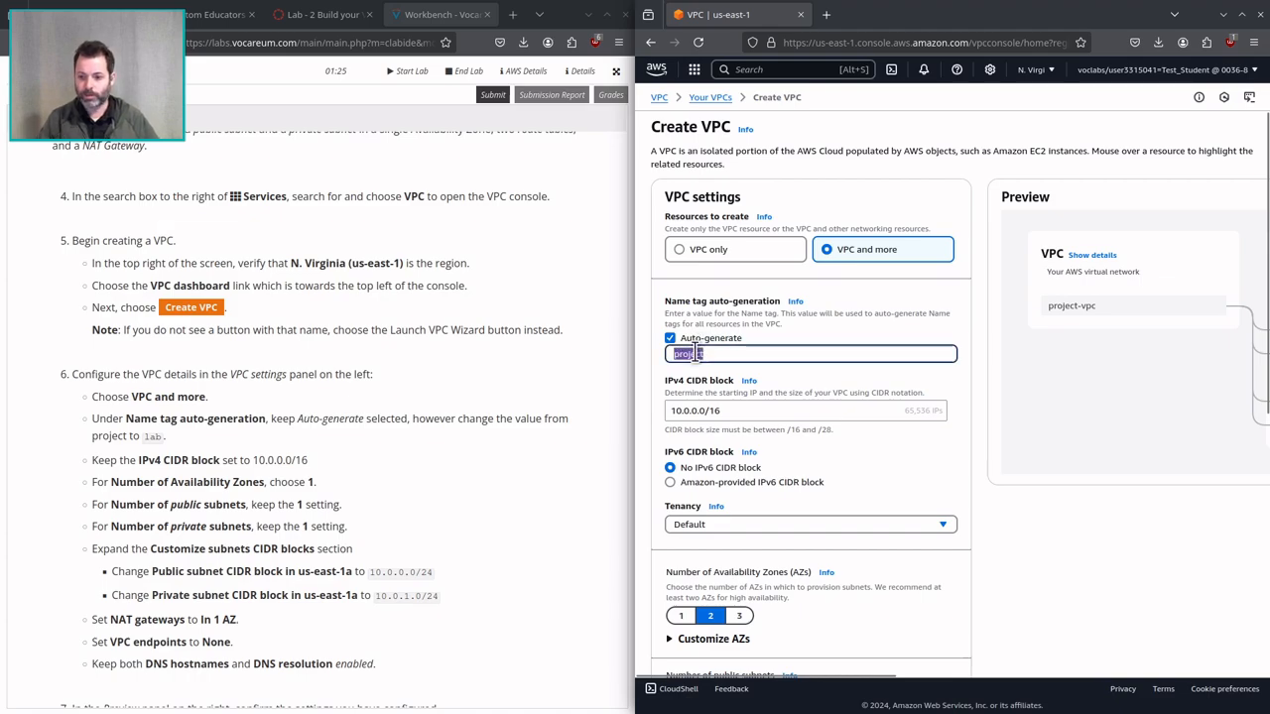
pyautogui.write('lab')
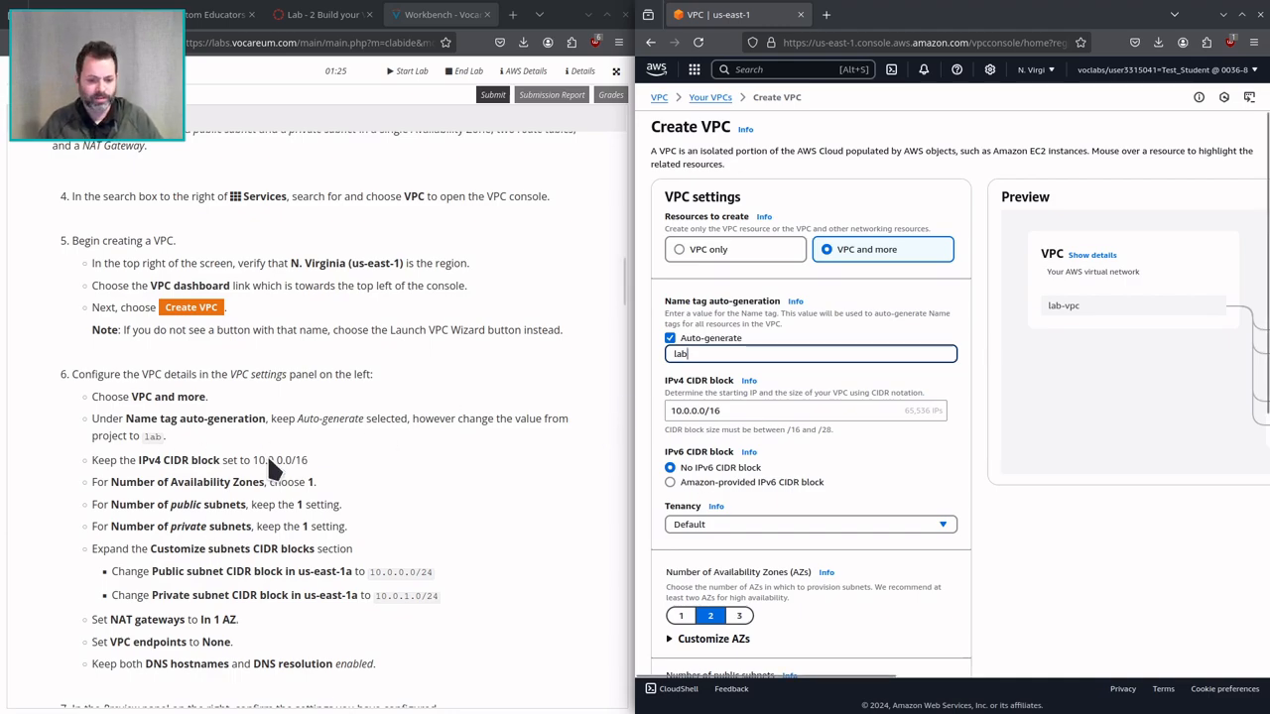
pyautogui.scroll(-3, 266, 449)
pyautogui.scroll(2, 310, 456)
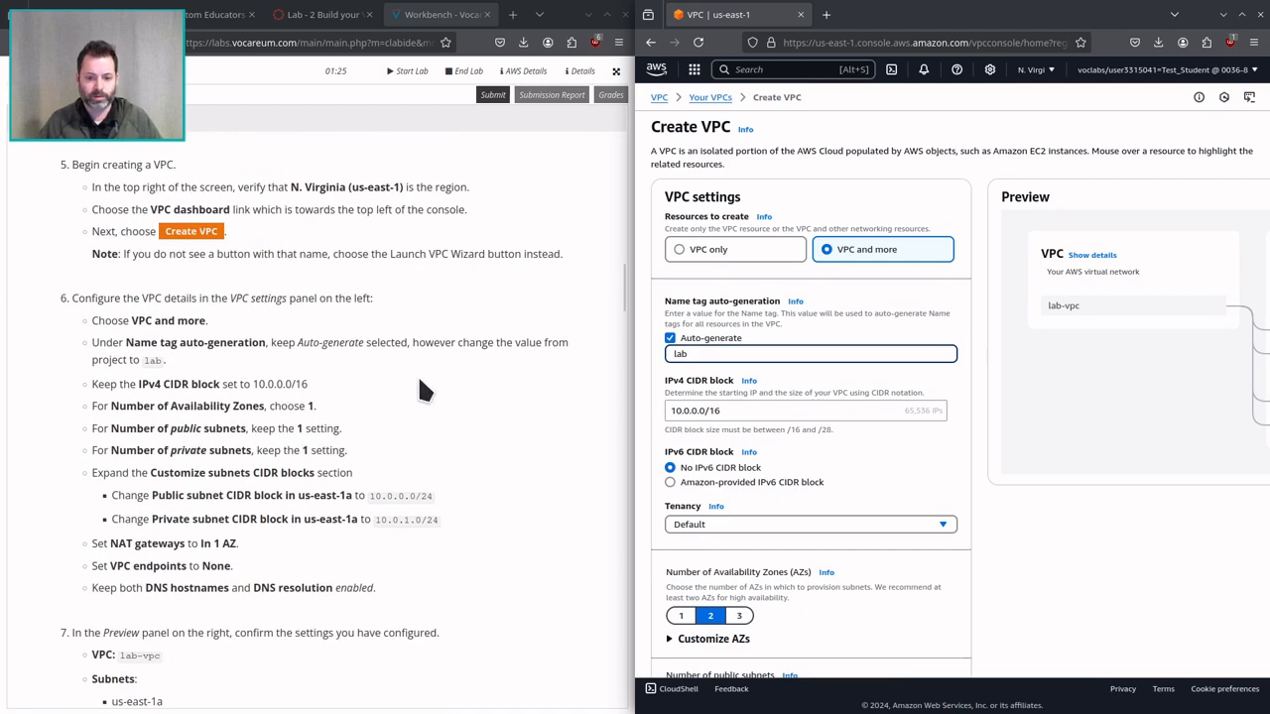
pyautogui.click(679, 616)
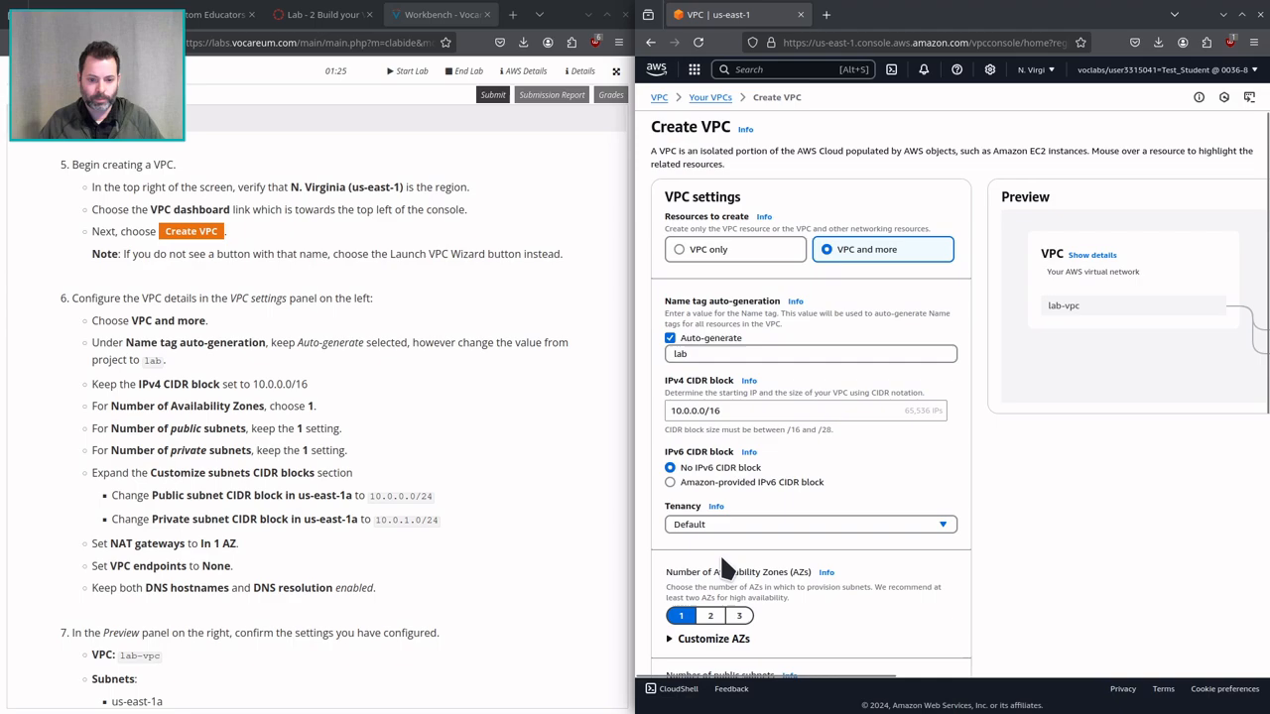
# Customize the subnet CIDR blocks, setting the public subnet CIDR block in us-east-1a to 10.0.0.0/24
pyautogui.scroll(-3, 787, 536)
pyautogui.scroll(-3, 739, 511)
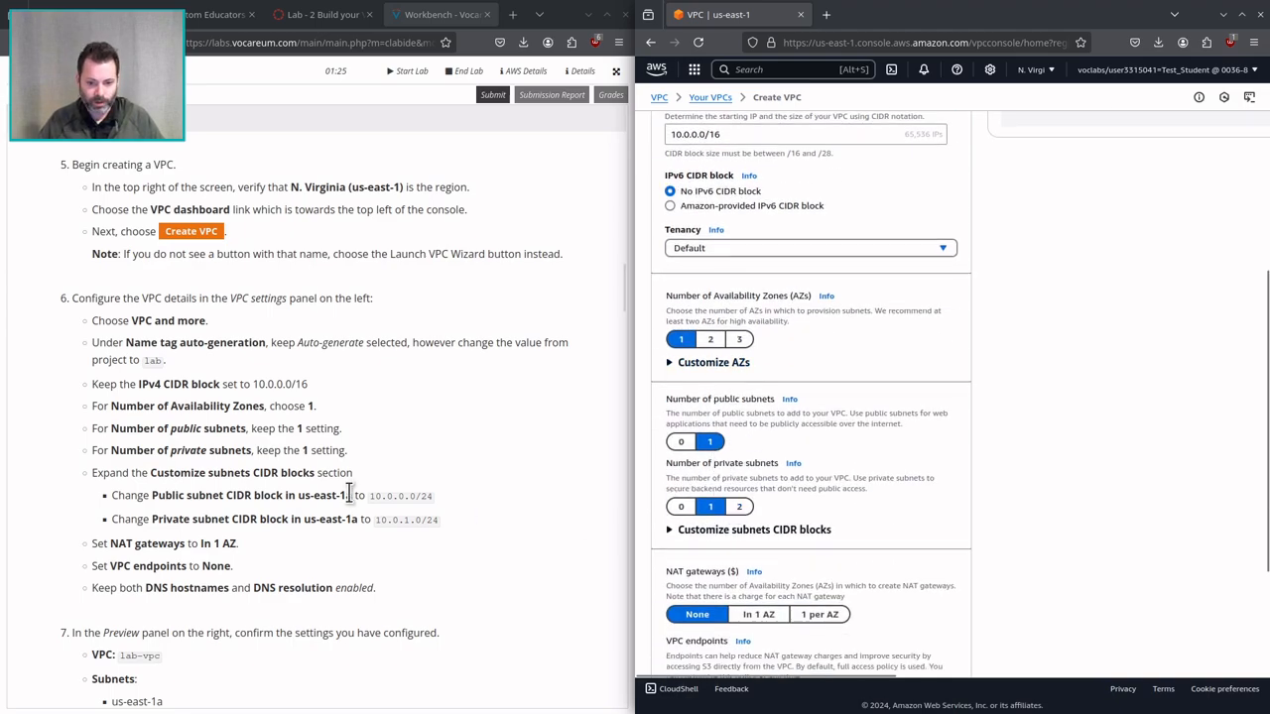
pyautogui.scroll(-2, 766, 505)
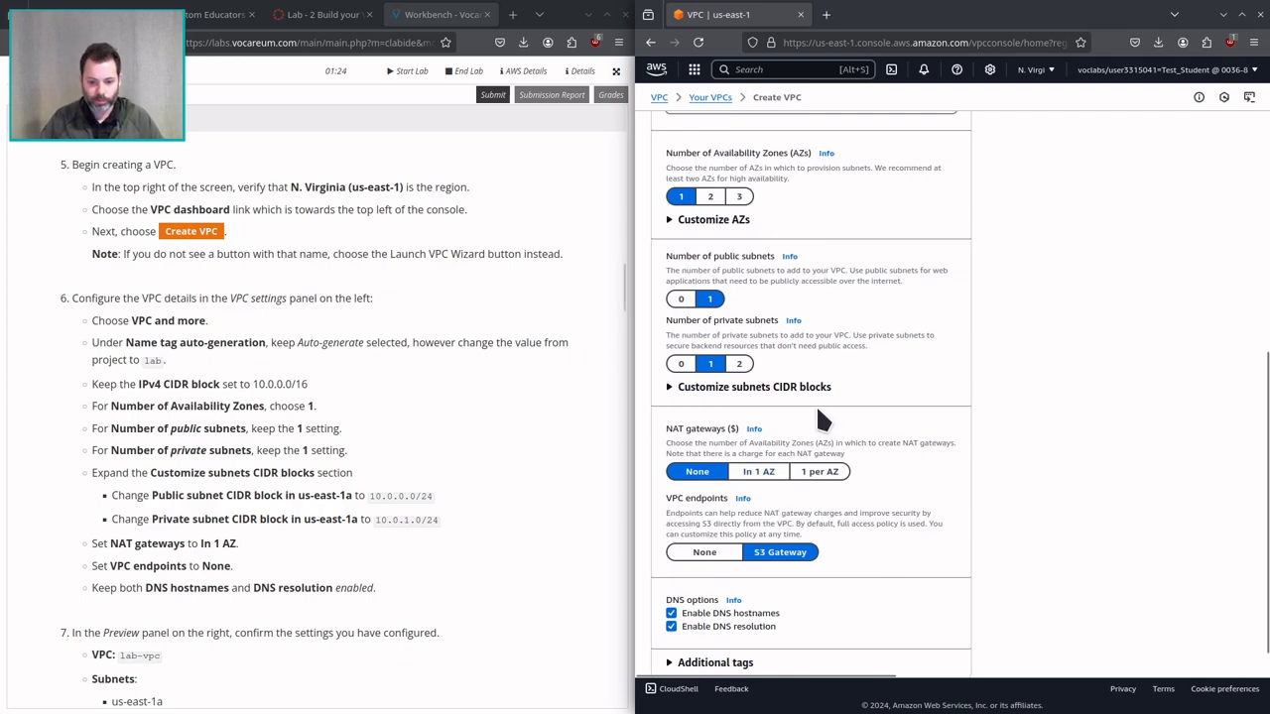
pyautogui.scroll(-1, 794, 410)
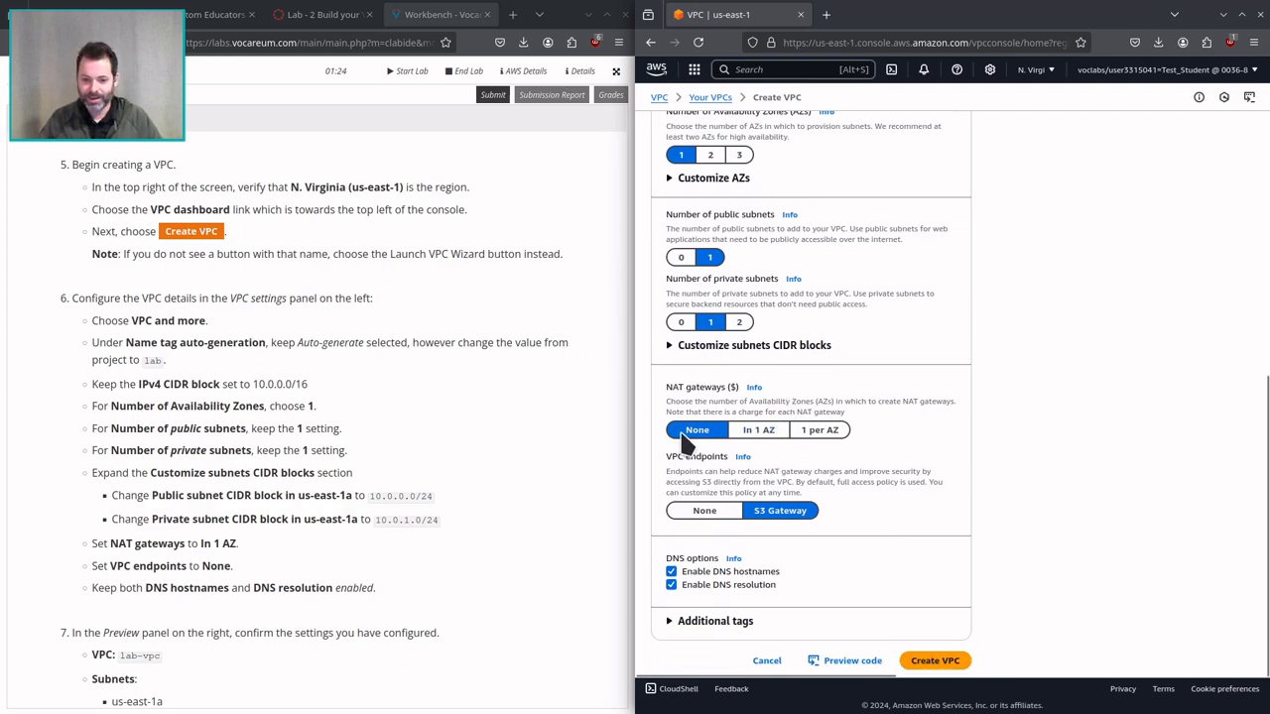
pyautogui.click(764, 345)
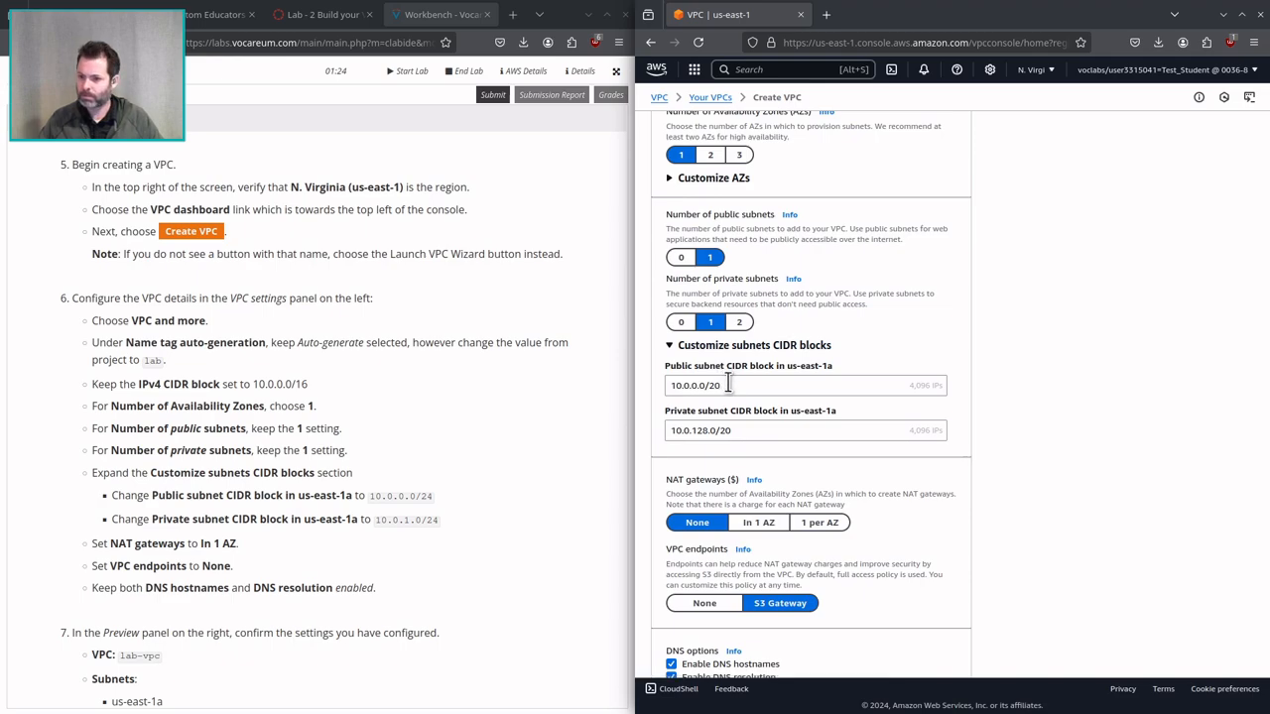
pyautogui.scroll(2, 732, 390)
pyautogui.scroll(2, 734, 394)
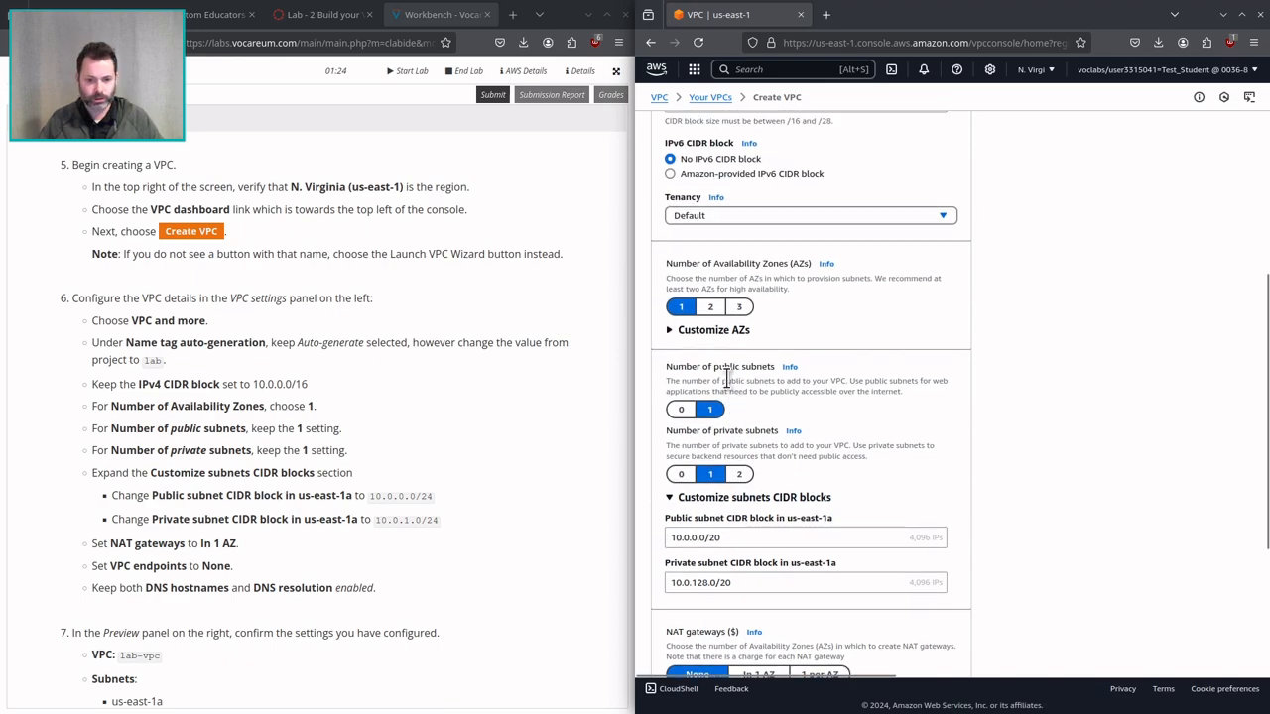
pyautogui.tripleClick(761, 536)
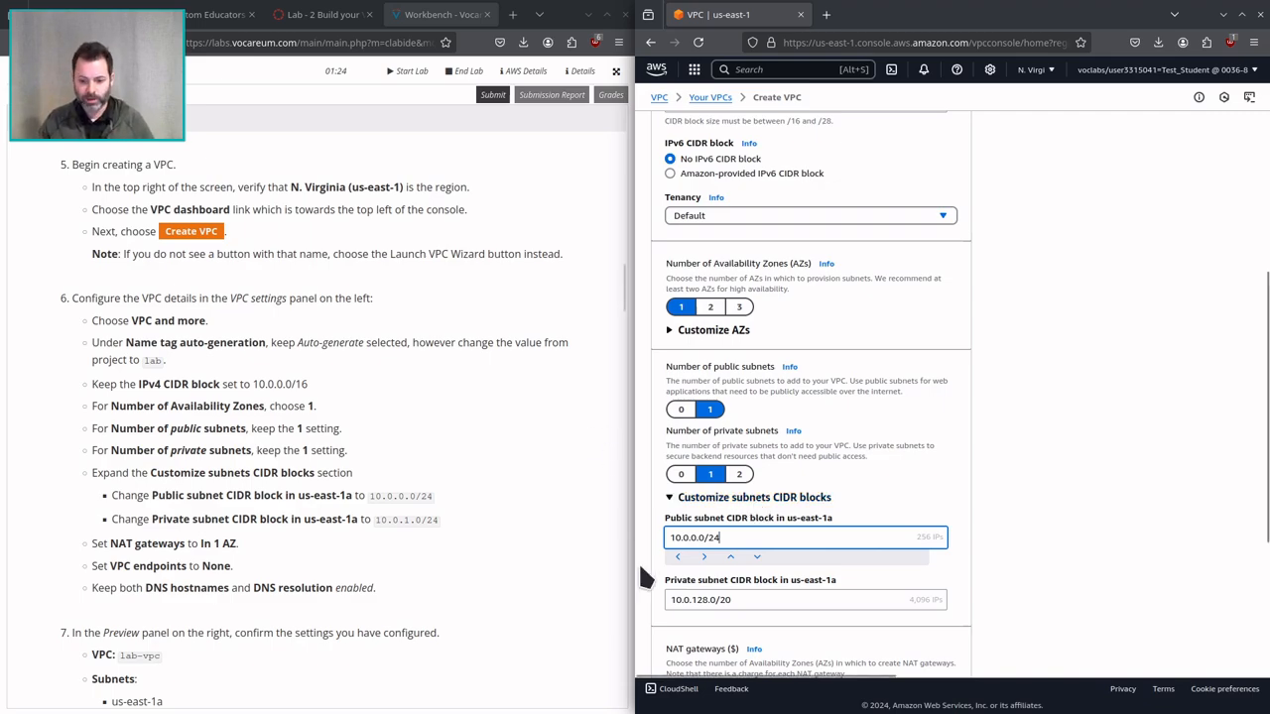
# Set the private subnet CIDR block in us-east-1a to 10.0.1.0/24
pyautogui.click(704, 600)
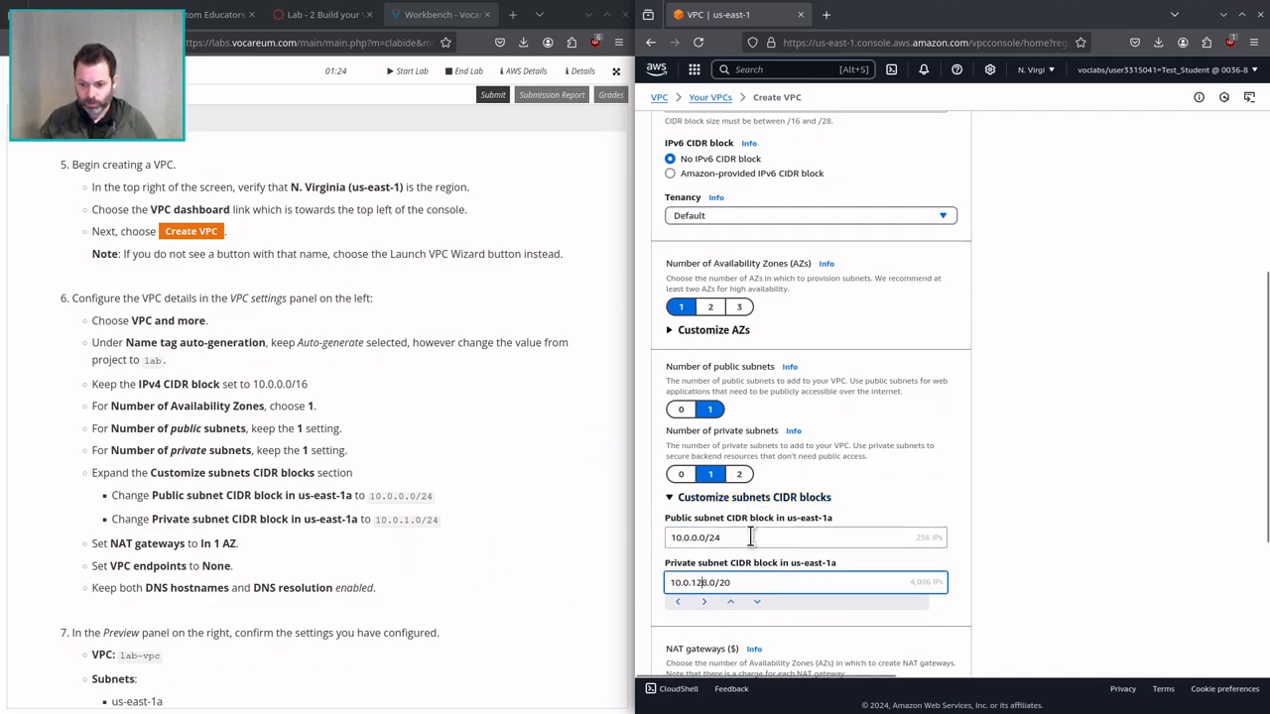
pyautogui.press('BackSpace')
pyautogui.press('BackSpace')
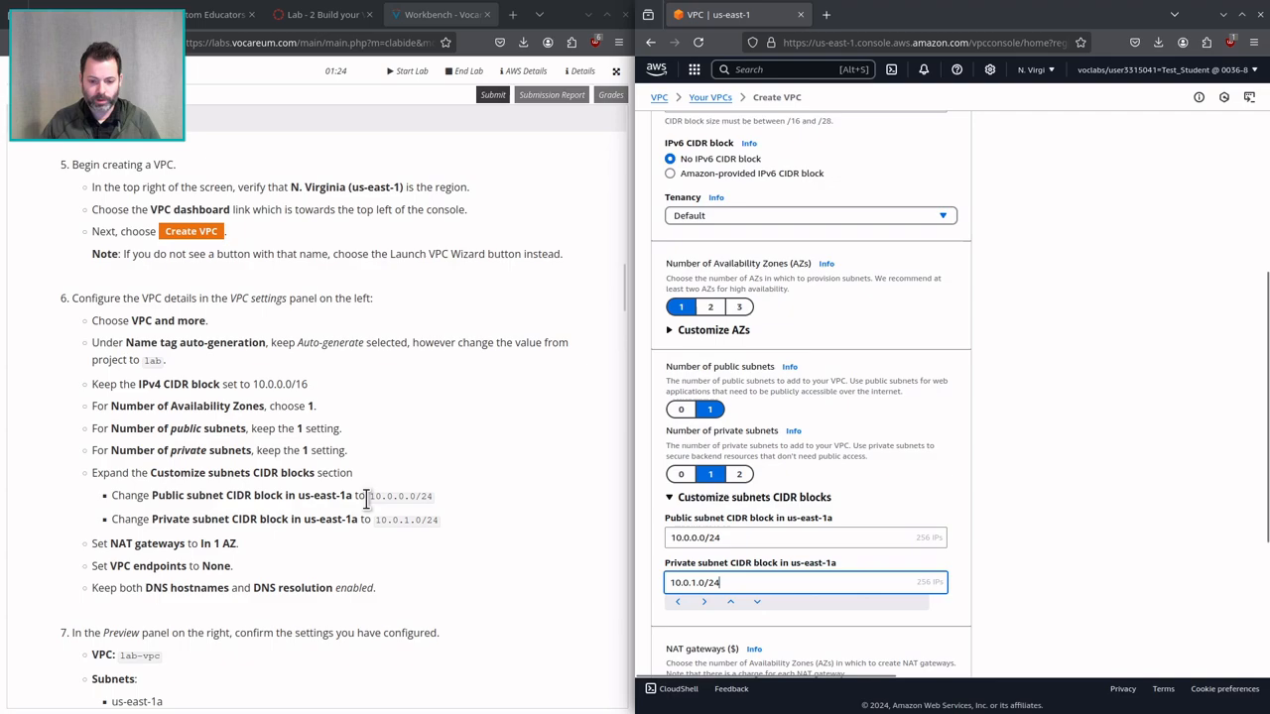
pyautogui.click(996, 424)
# Set NAT gateways to In 1 AZ and VPC endpoints to None, keeping both DNS options enabled
pyautogui.scroll(-3, 1042, 427)
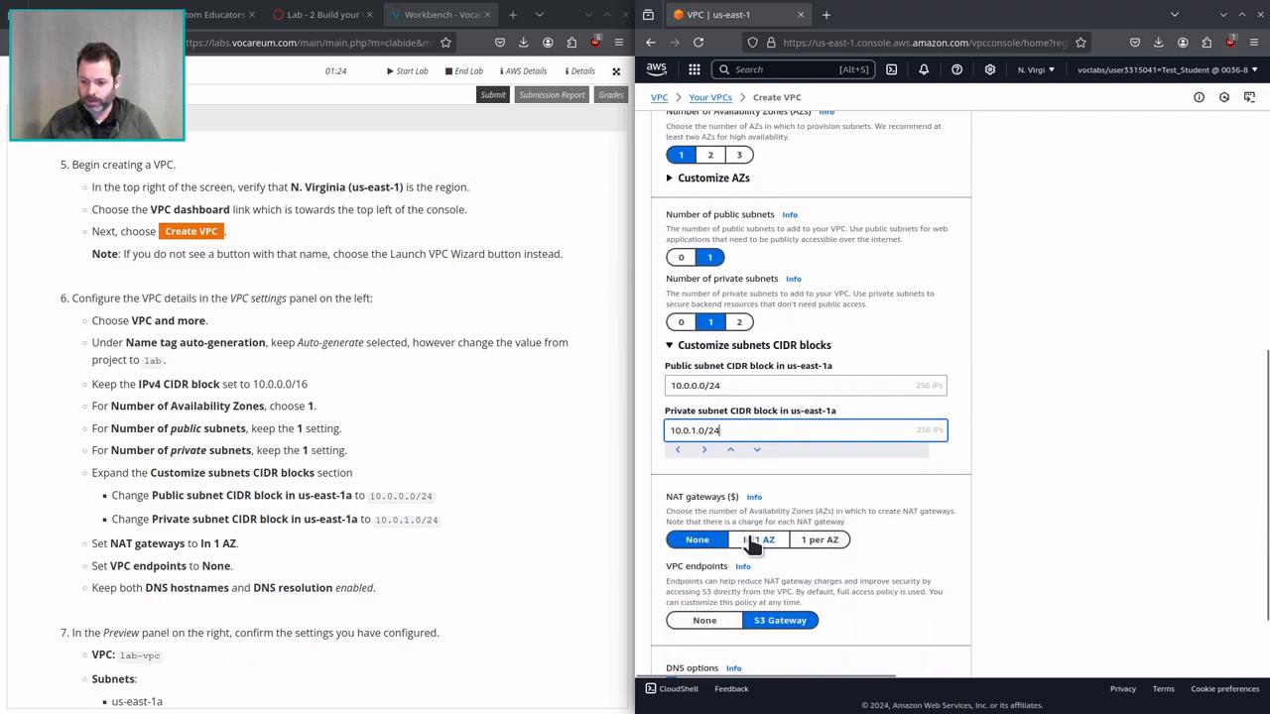
pyautogui.click(758, 522)
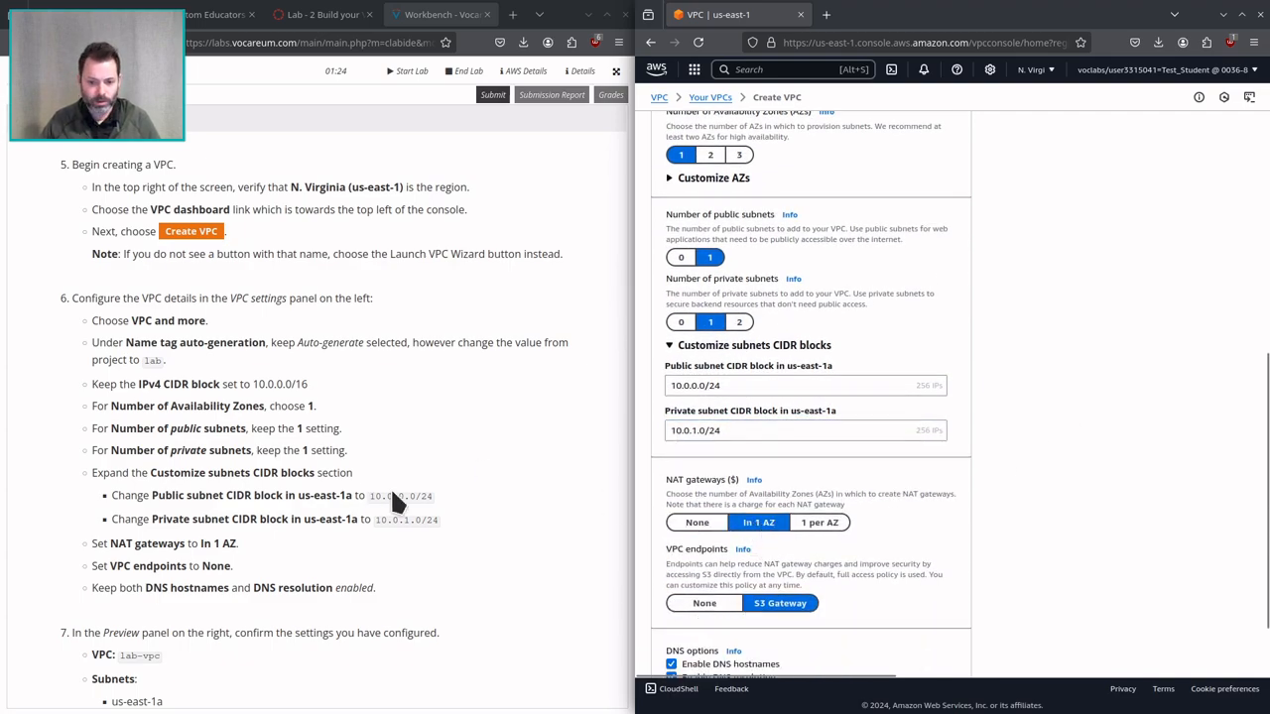
pyautogui.scroll(-2, 973, 539)
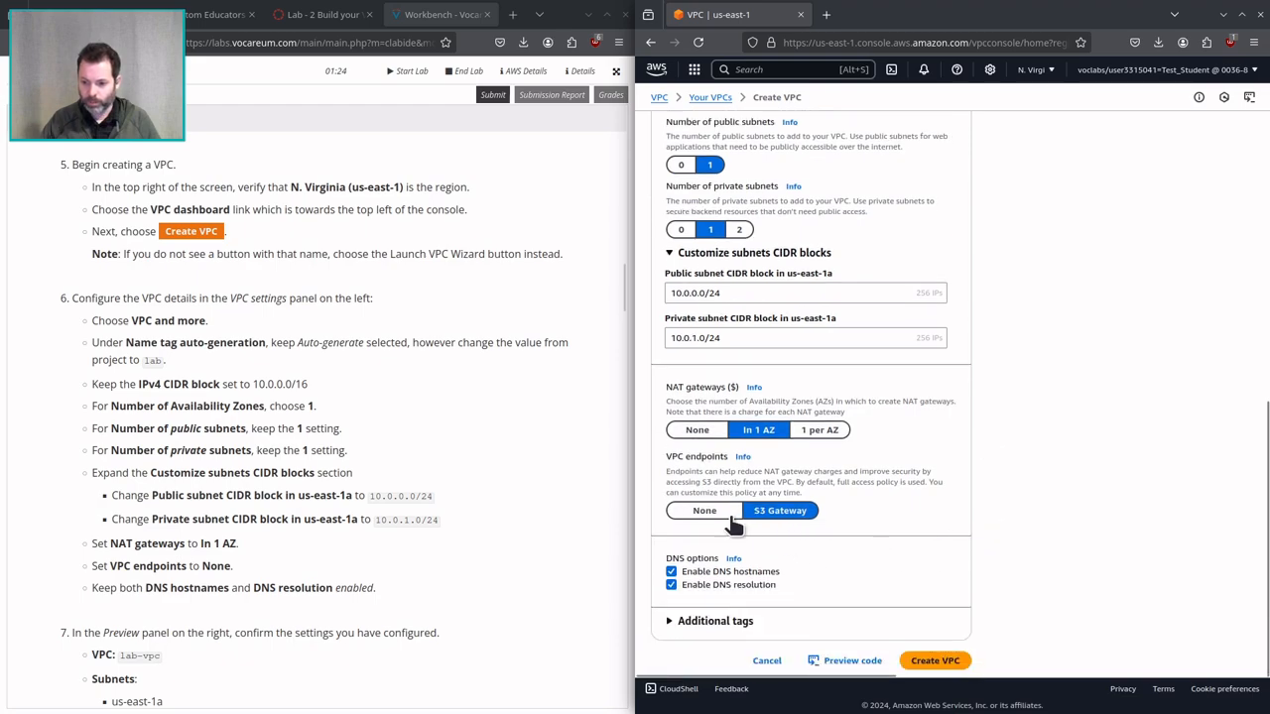
pyautogui.click(711, 514)
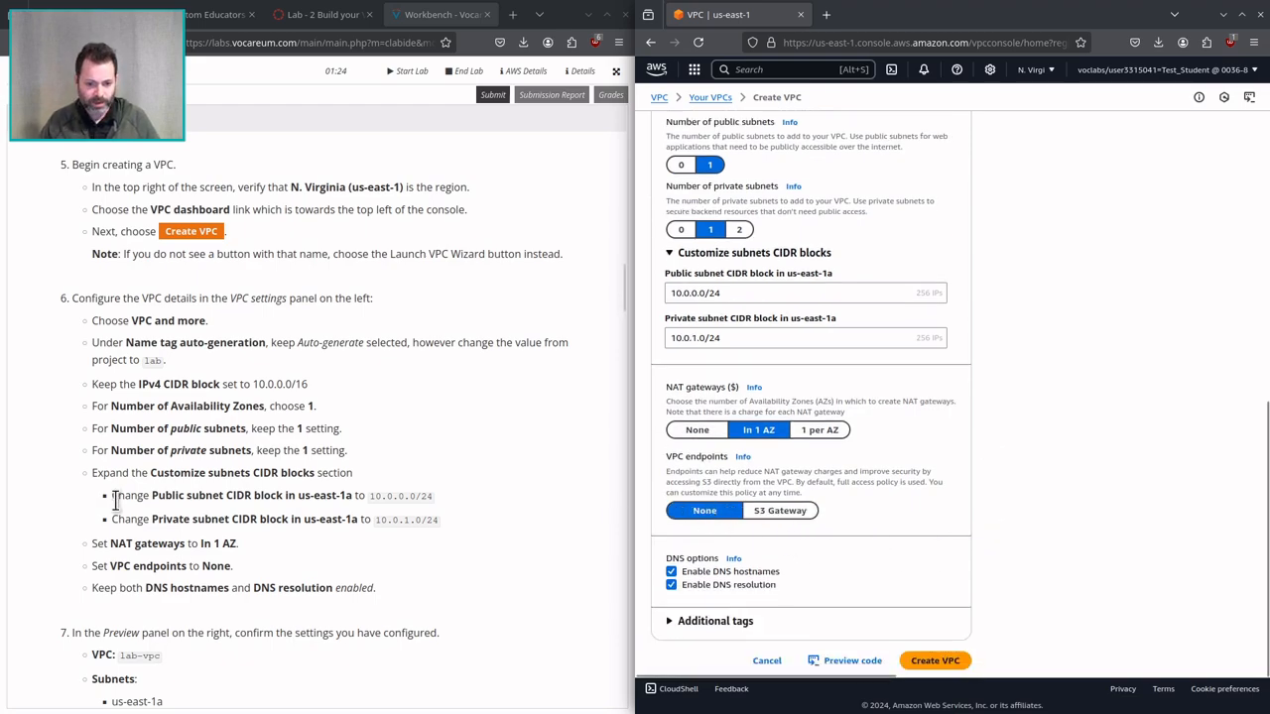
pyautogui.scroll(1, 844, 595)
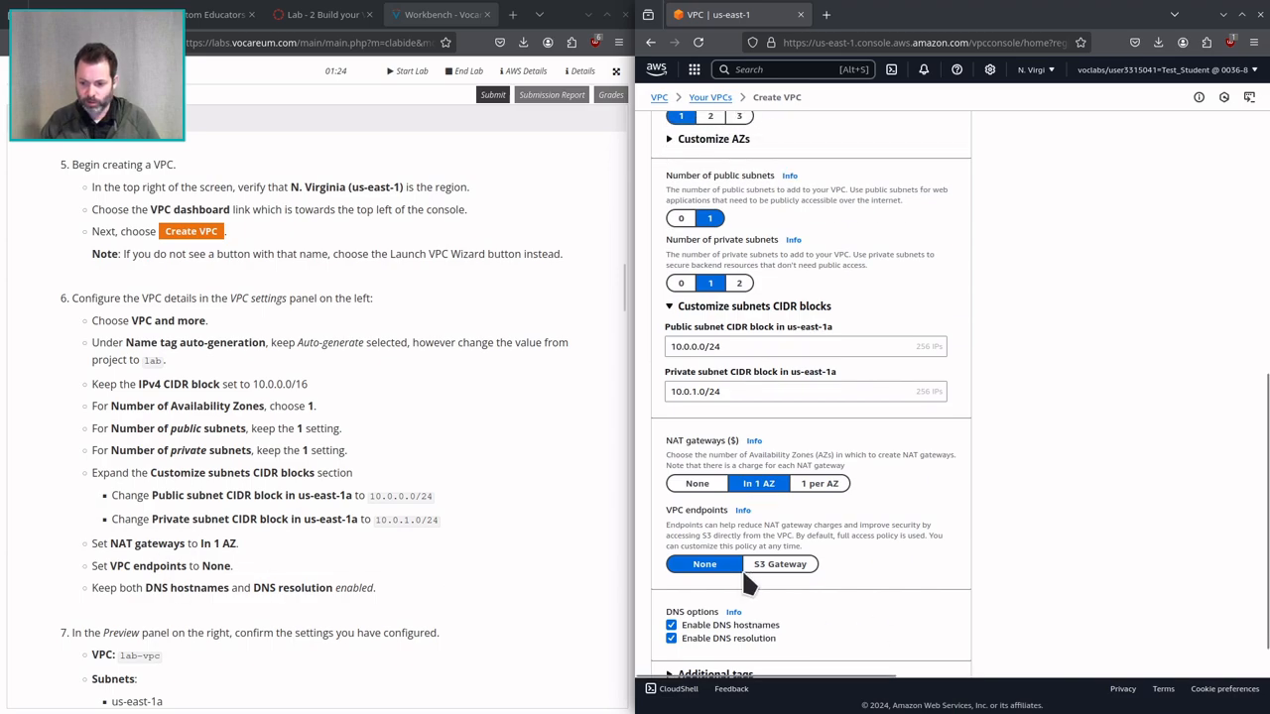
pyautogui.scroll(-1, 705, 631)
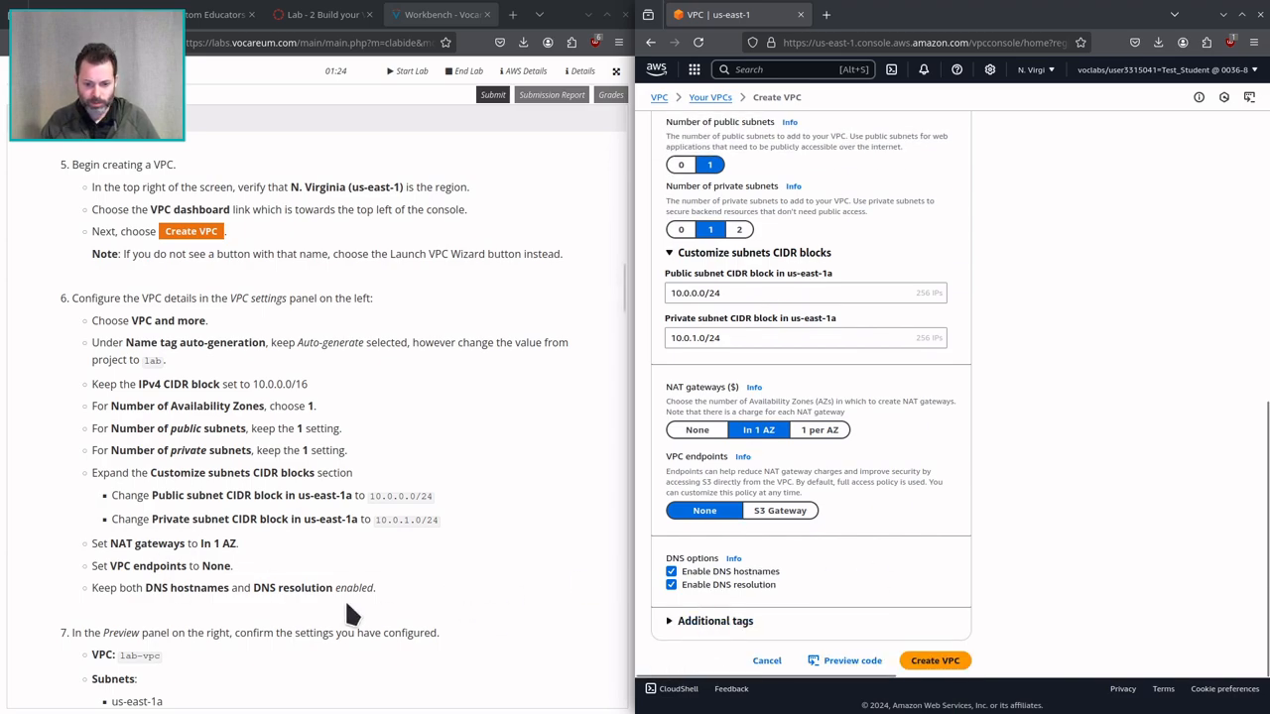
# Check the lab's list of expected VPC resources against the configured settings and create the VPC
pyautogui.scroll(-3, 496, 590)
pyautogui.scroll(-5, 266, 568)
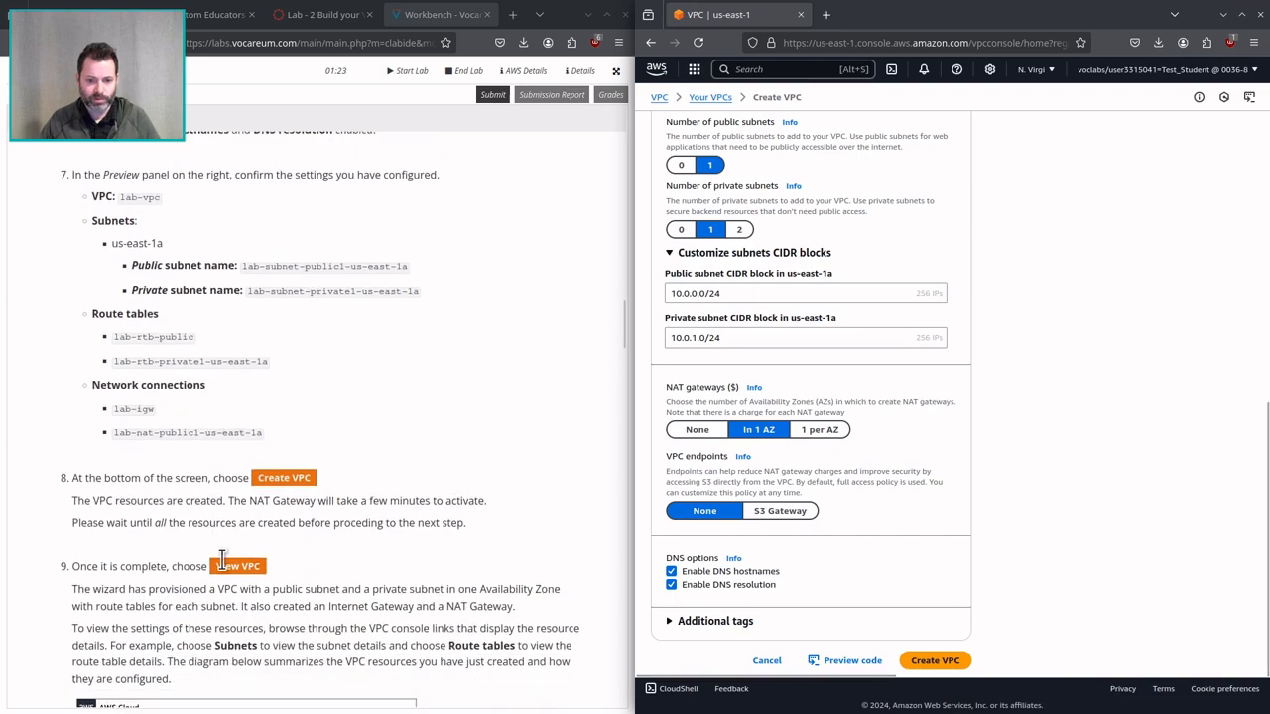
pyautogui.scroll(6, 1055, 402)
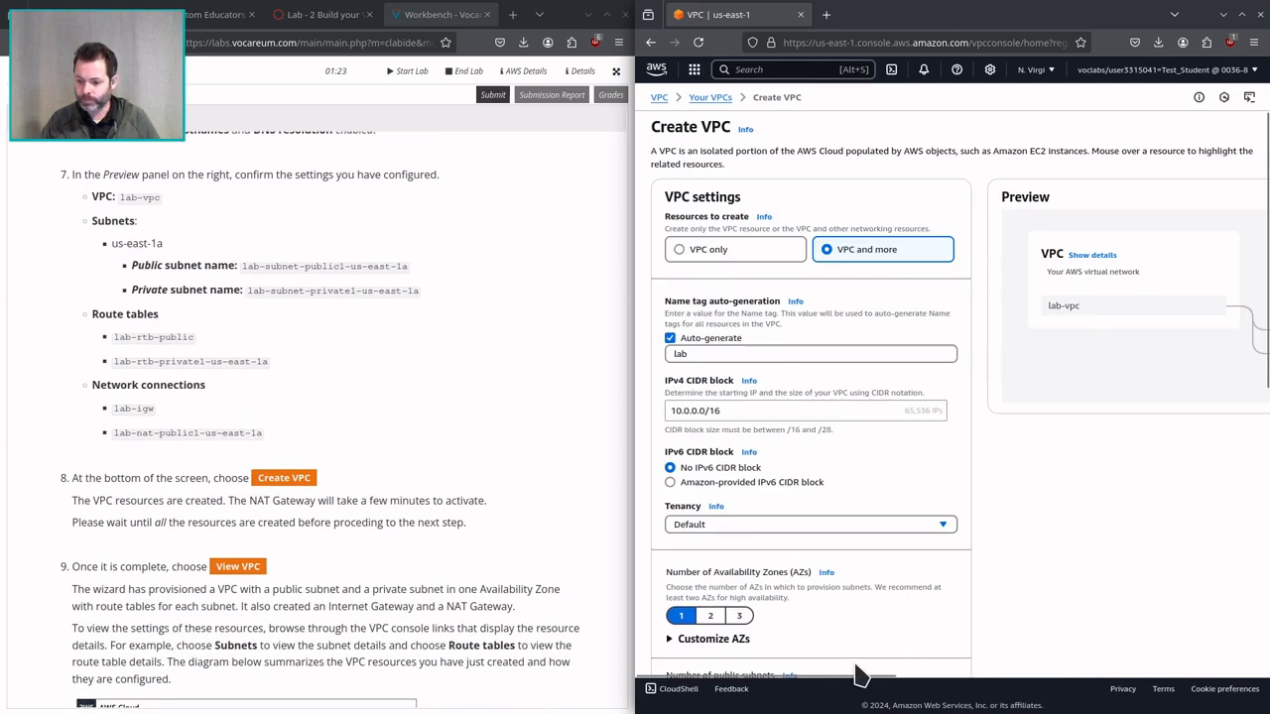
pyautogui.moveTo(860, 676); pyautogui.dragTo(534, 511)
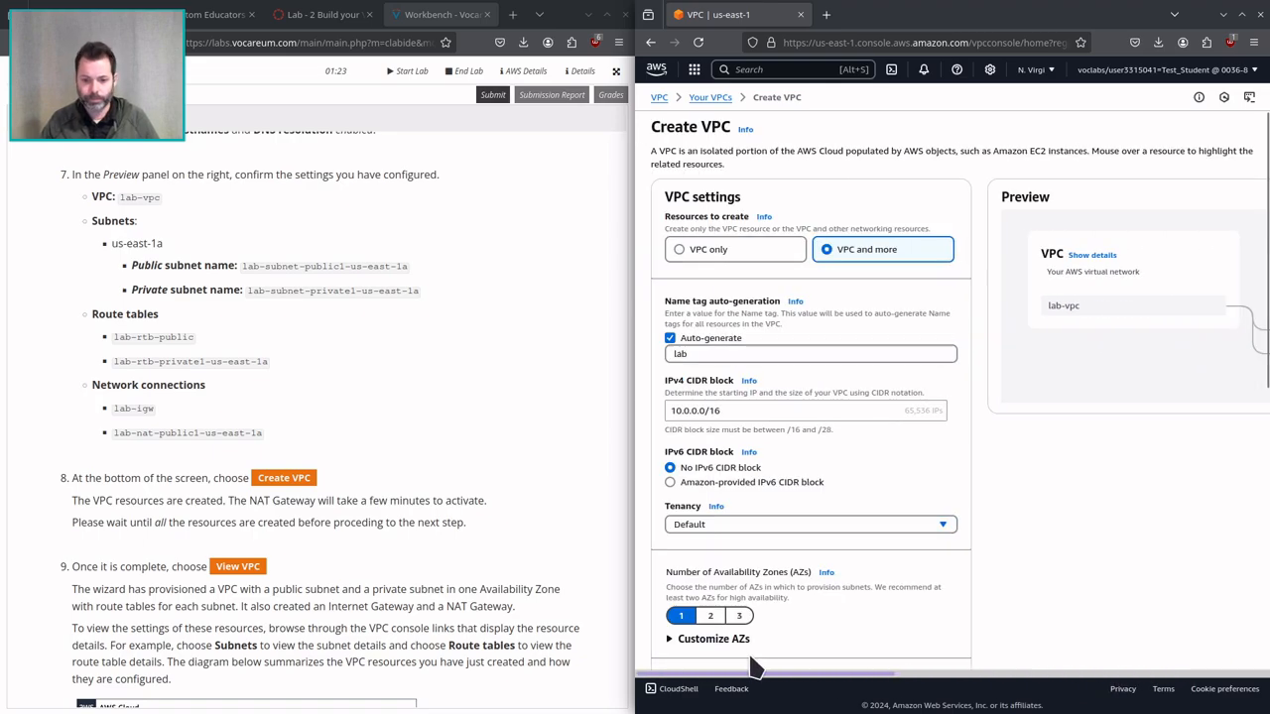
pyautogui.scroll(-6, 737, 464)
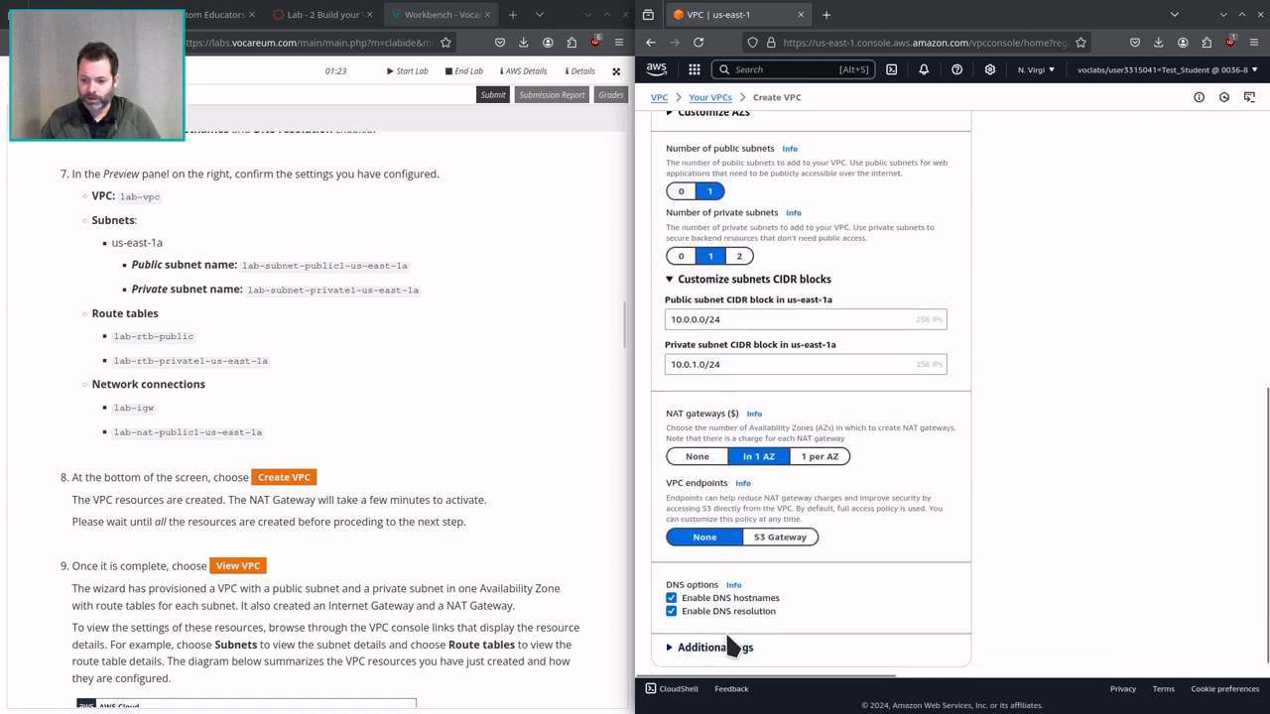
pyautogui.click(935, 661)
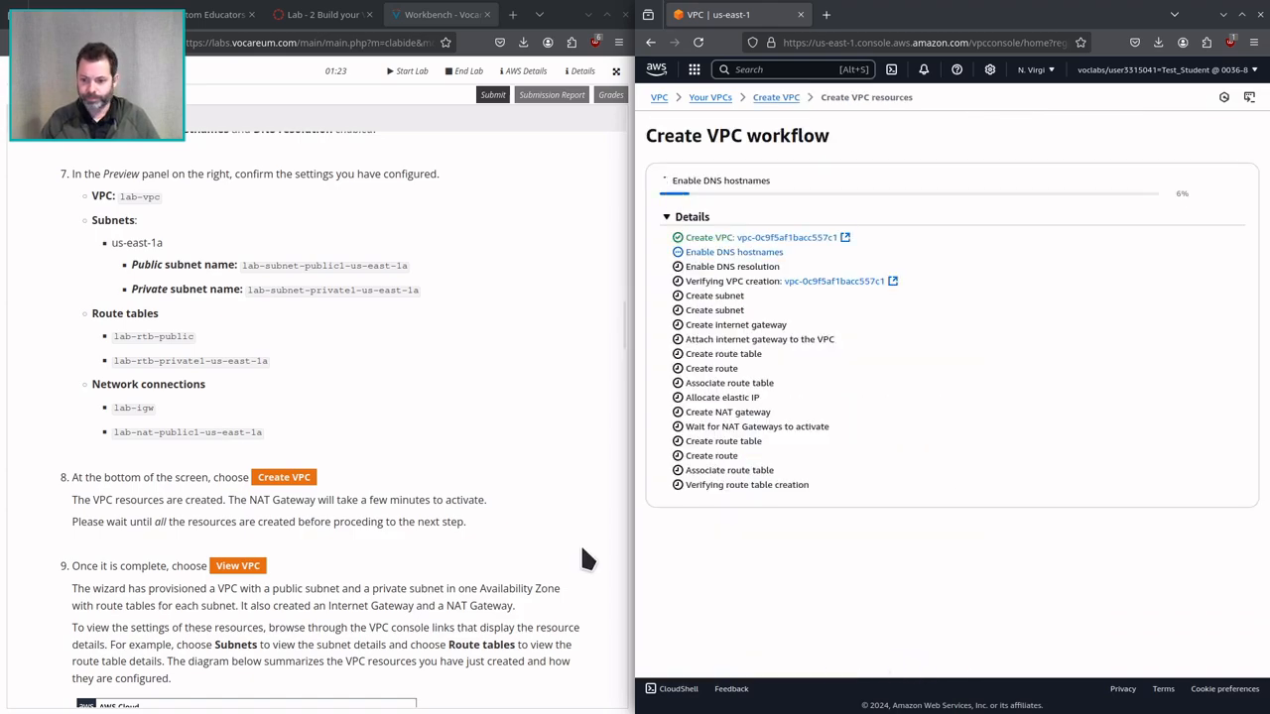
# Read the lab's VPC diagram, route table and gateway explanations and the Task 2 subnet instructions while the VPC resources are created
pyautogui.scroll(-3, 400, 401)
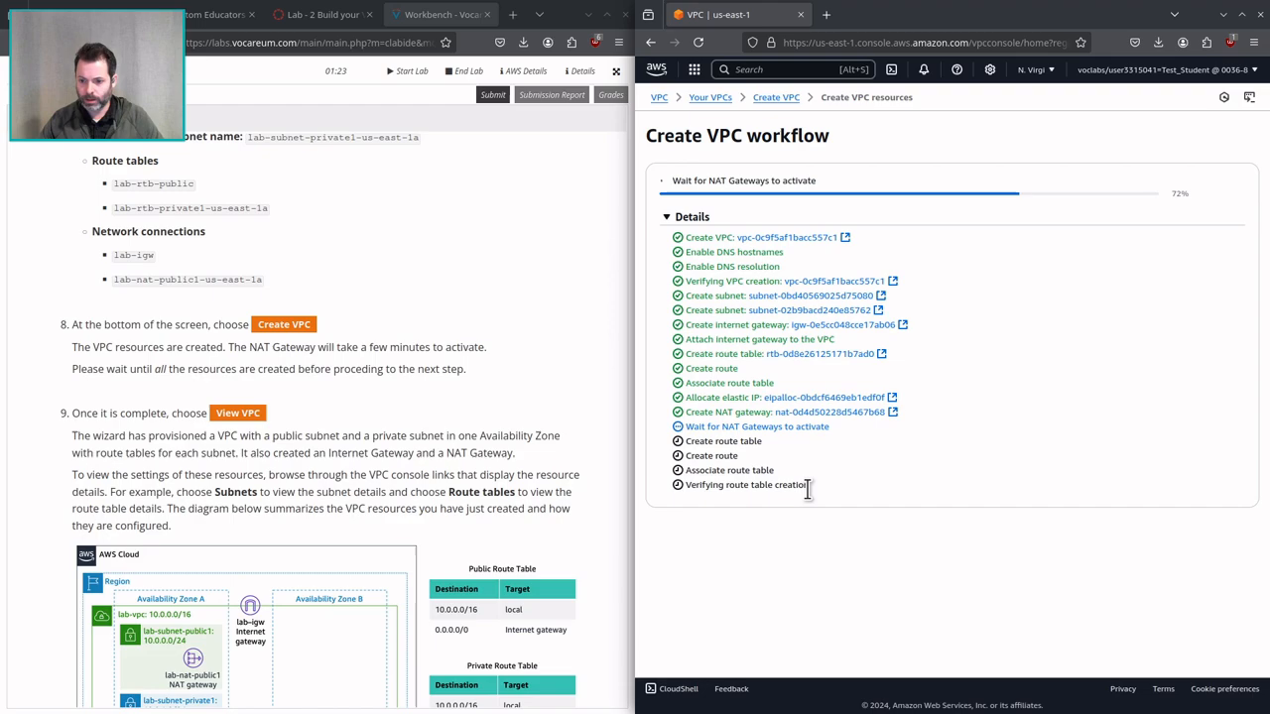
pyautogui.scroll(-2, 243, 425)
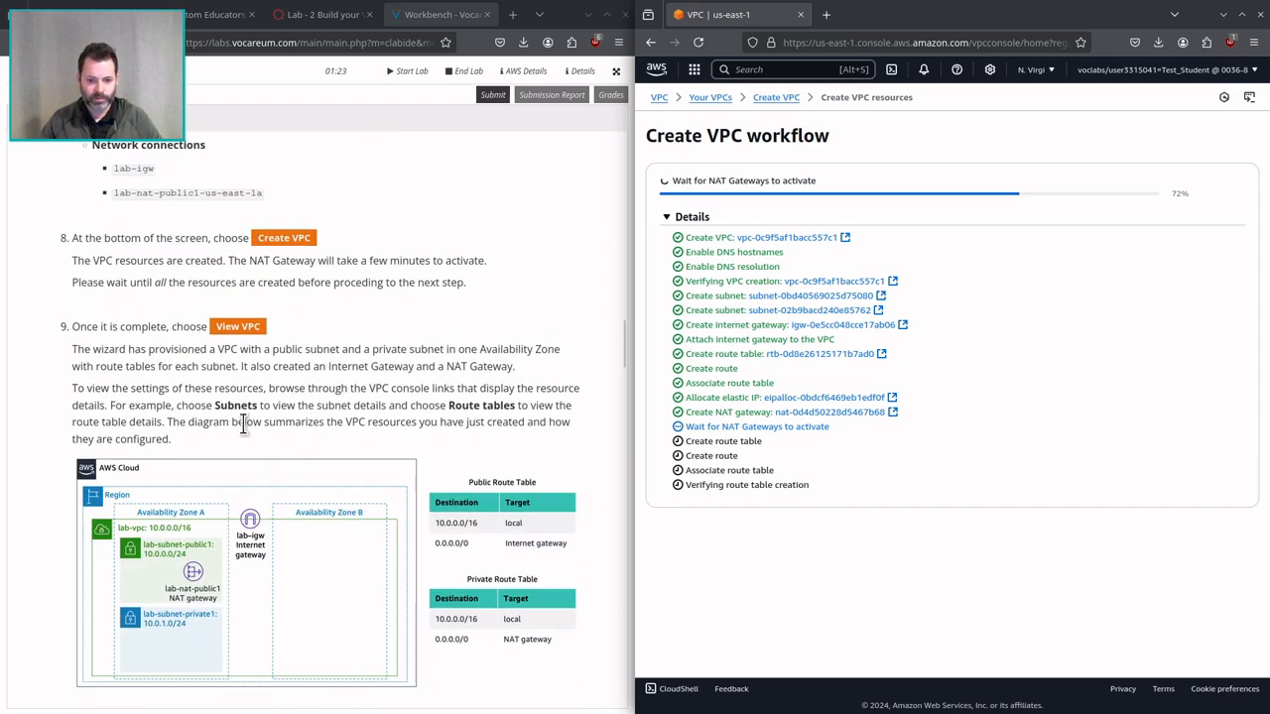
pyautogui.scroll(-9, 243, 424)
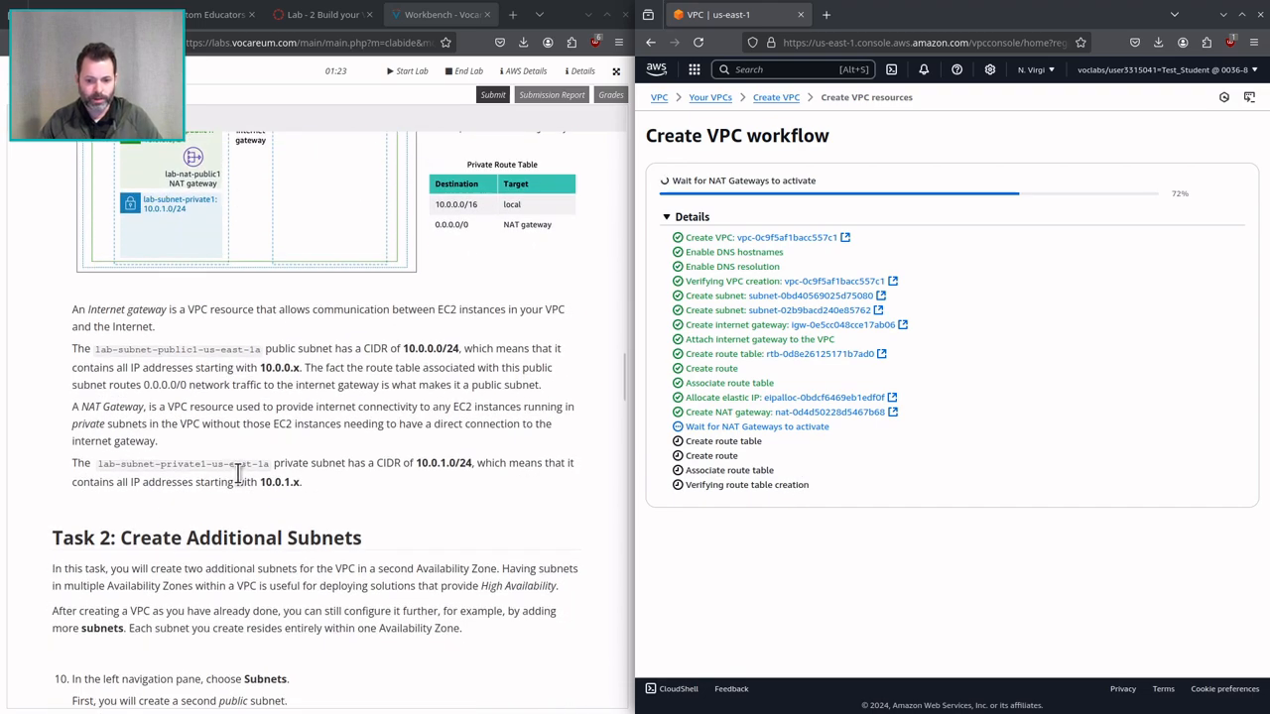
pyautogui.scroll(-9, 273, 493)
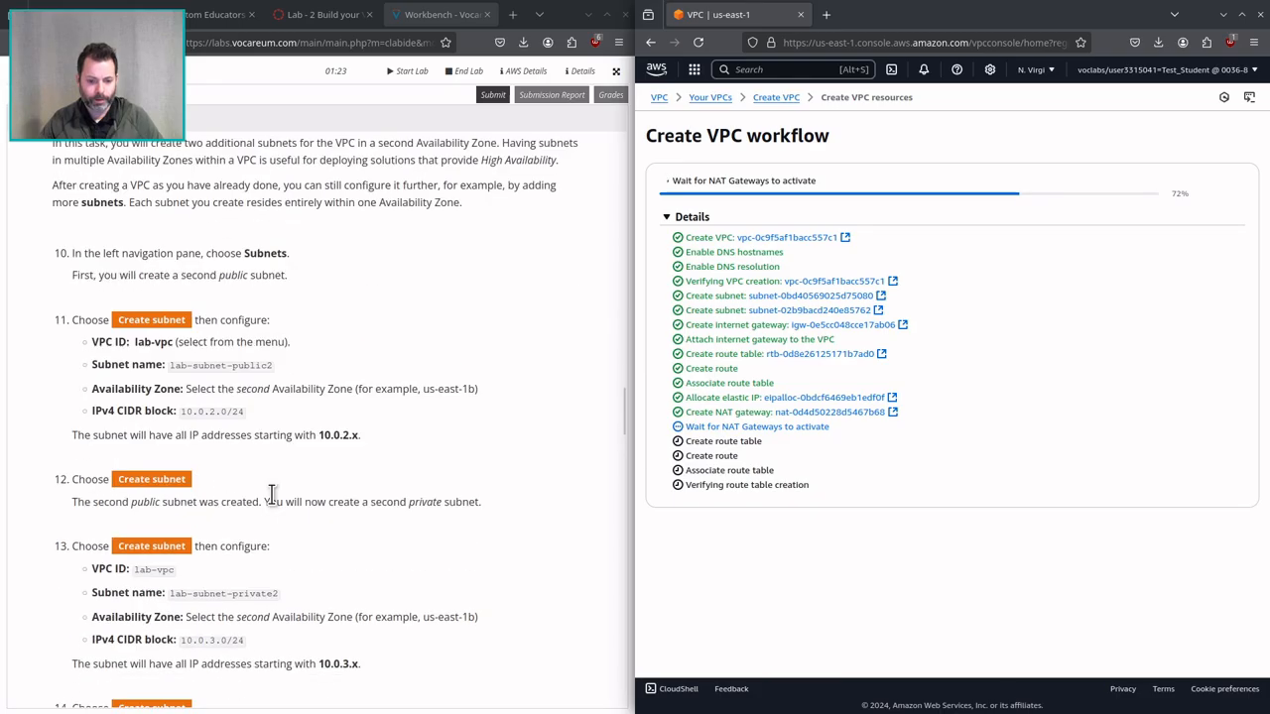
pyautogui.scroll(-20, 271, 496)
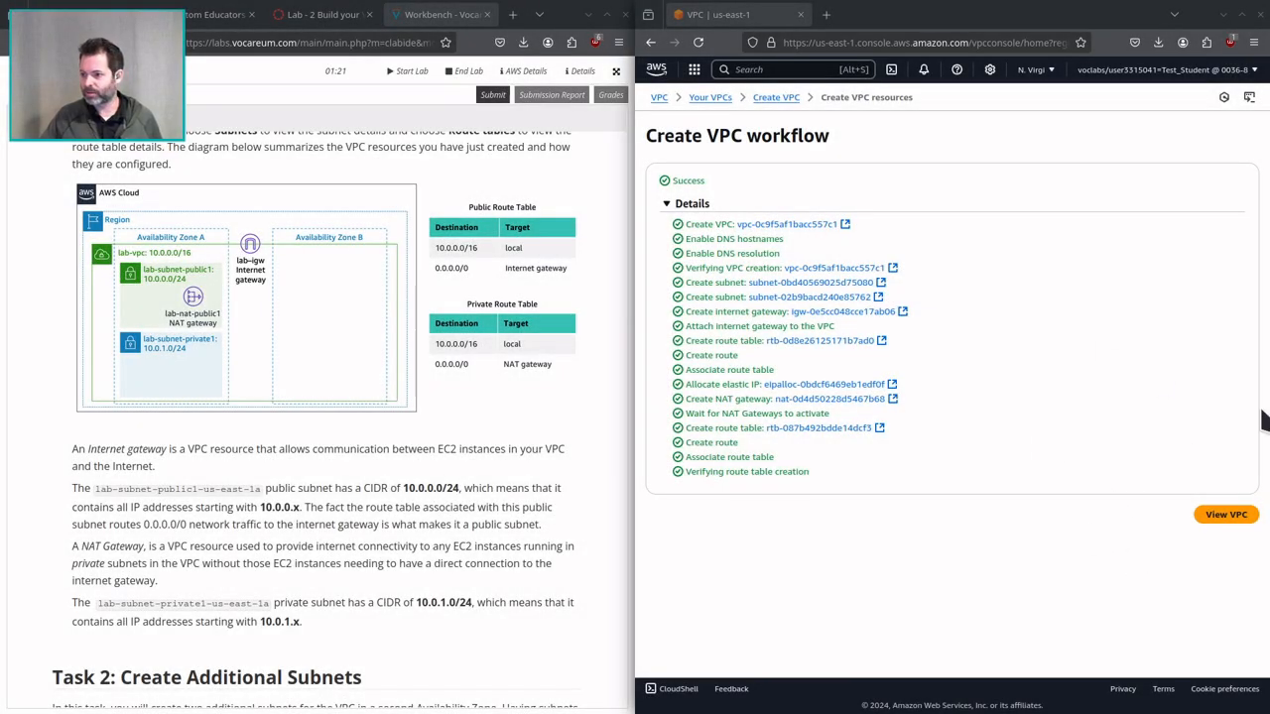
# Open the details of the new lab VPC and review its resource map and CIDRs
pyautogui.click(1223, 514)
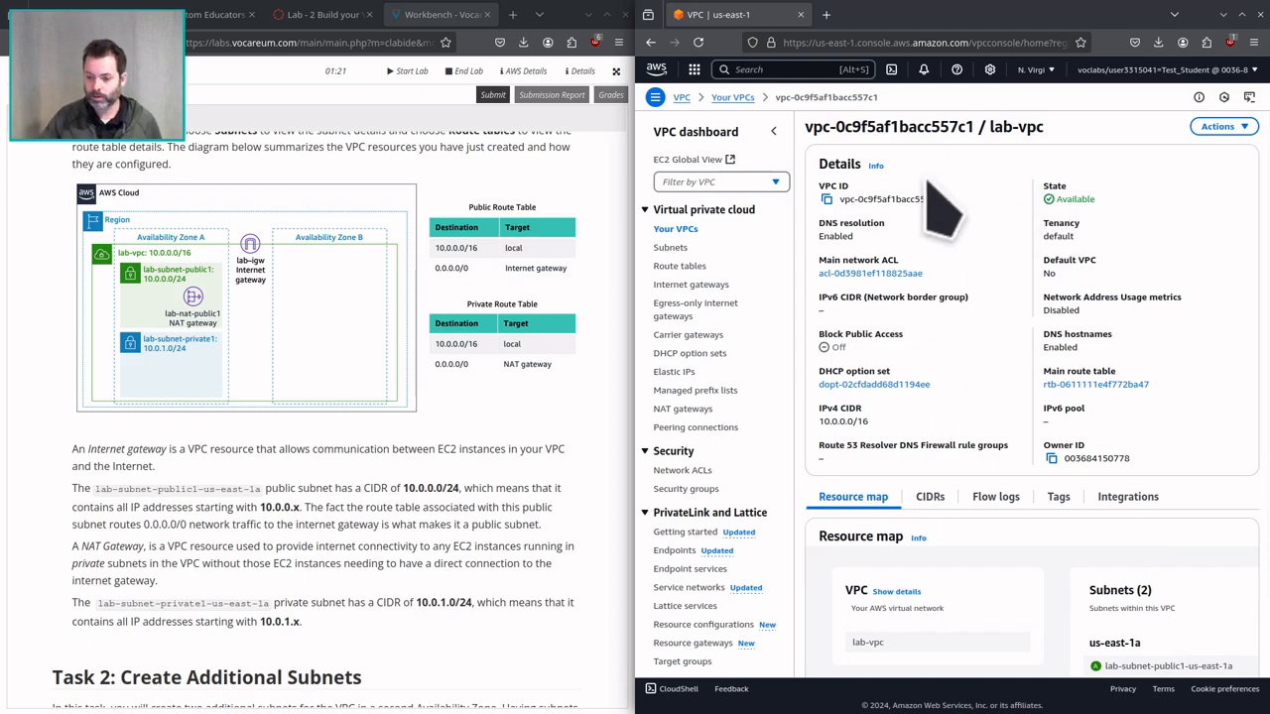
pyautogui.scroll(-2, 1003, 328)
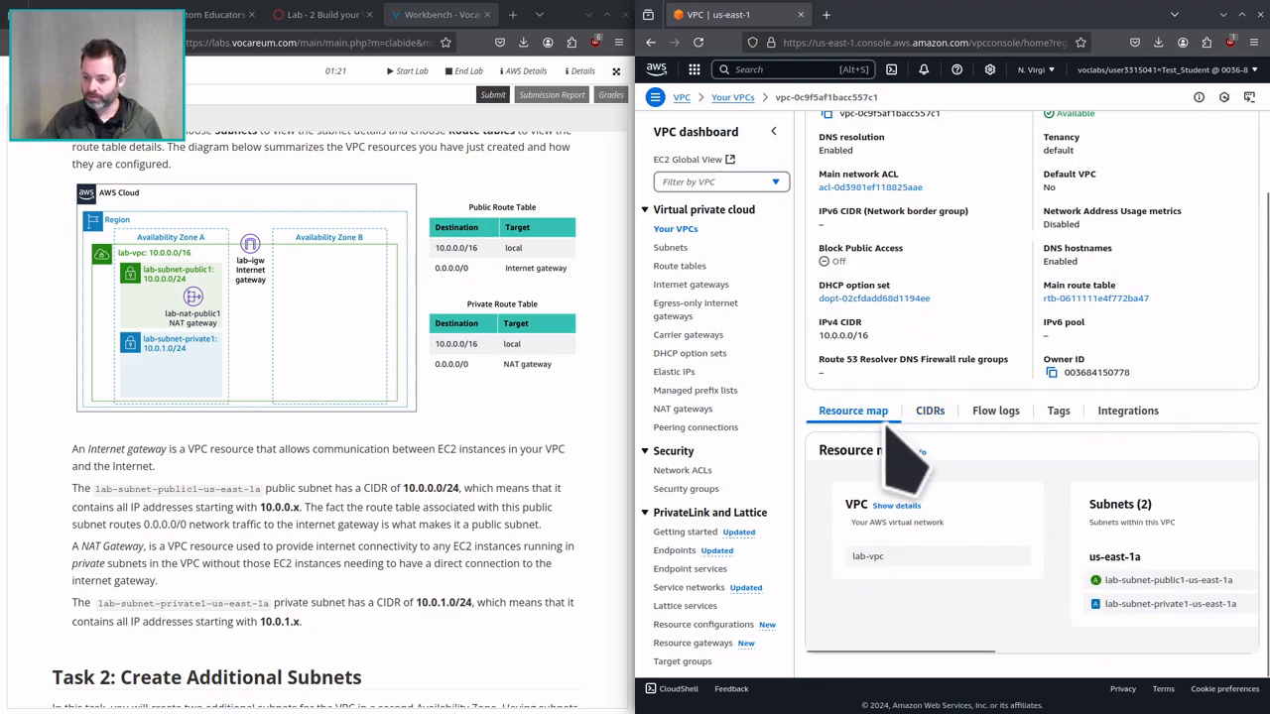
pyautogui.click(933, 410)
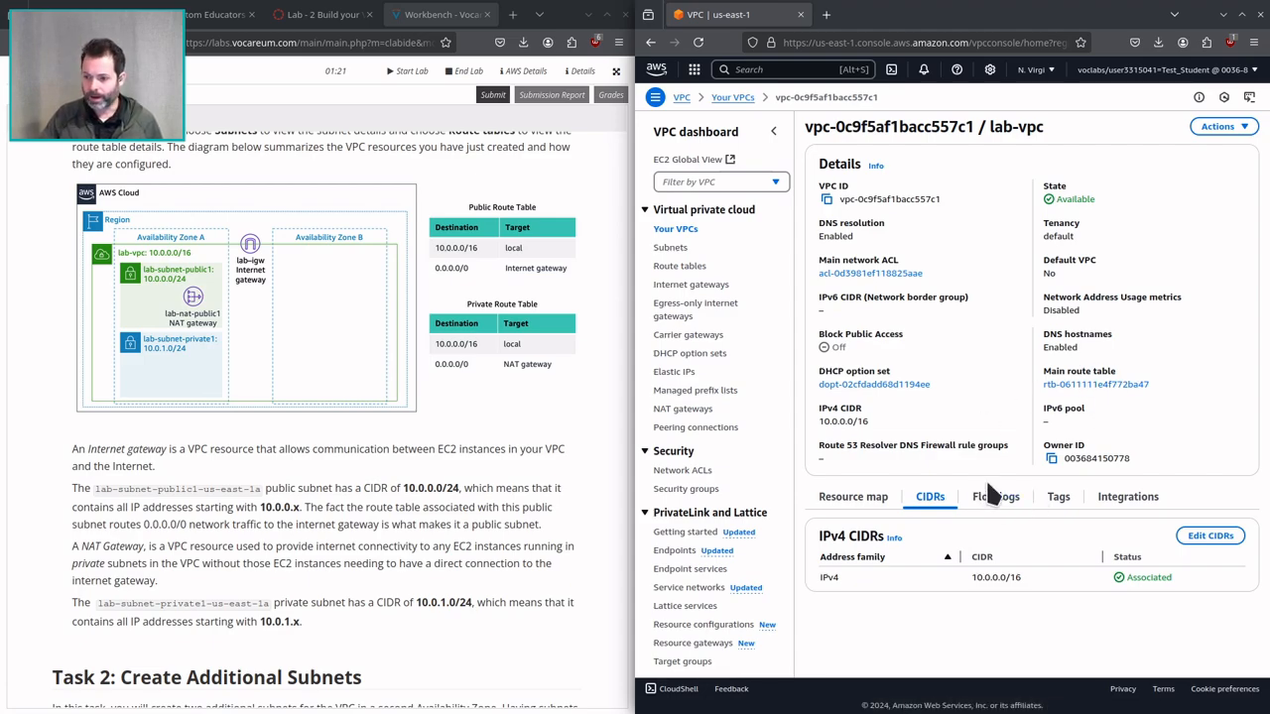
# Skim the lab instructions from Task 2: Create Additional Subnets through Task 3's security group to Task 4: Launch a Web Server Instance
pyautogui.scroll(-5, 467, 455)
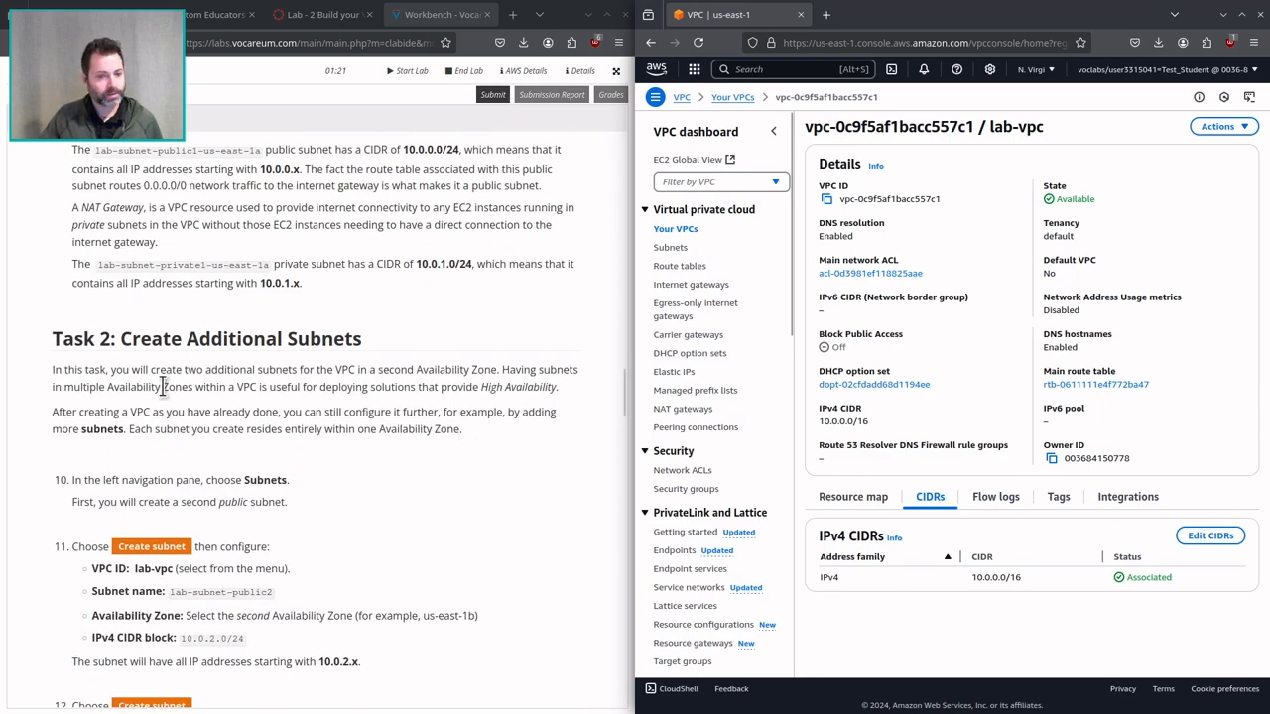
pyautogui.scroll(-9, 267, 394)
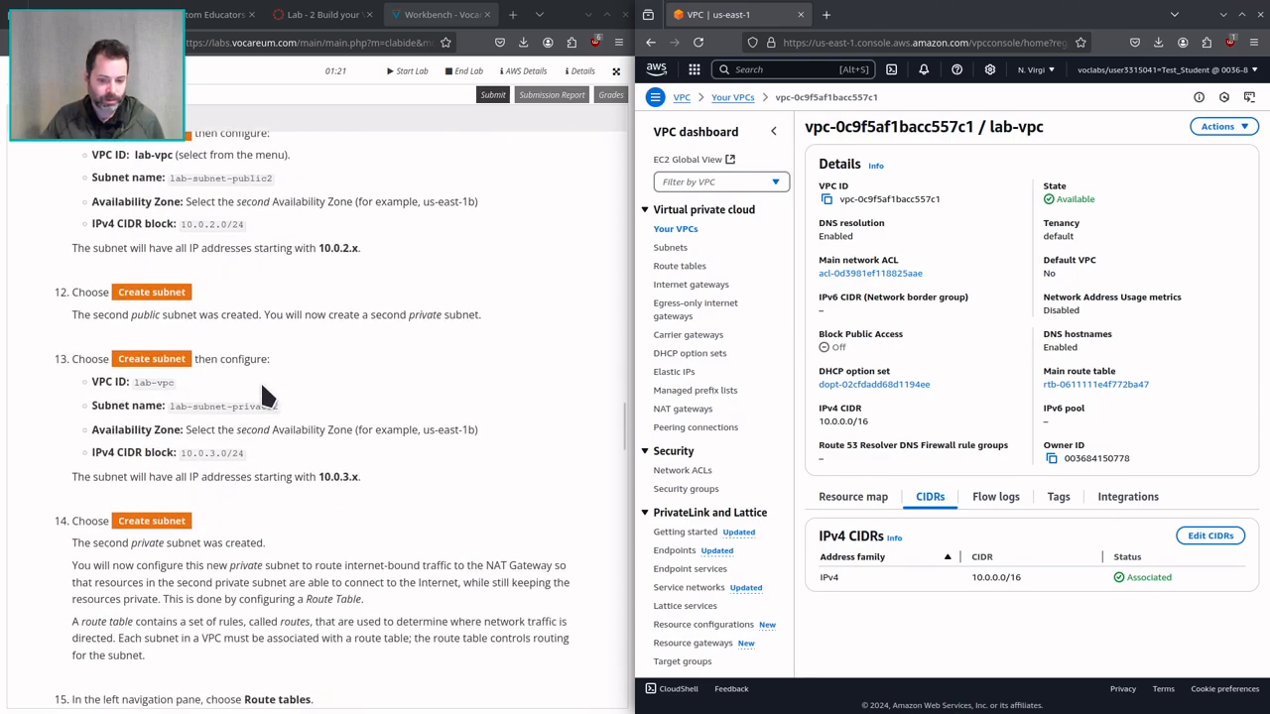
pyautogui.scroll(-2, 268, 365)
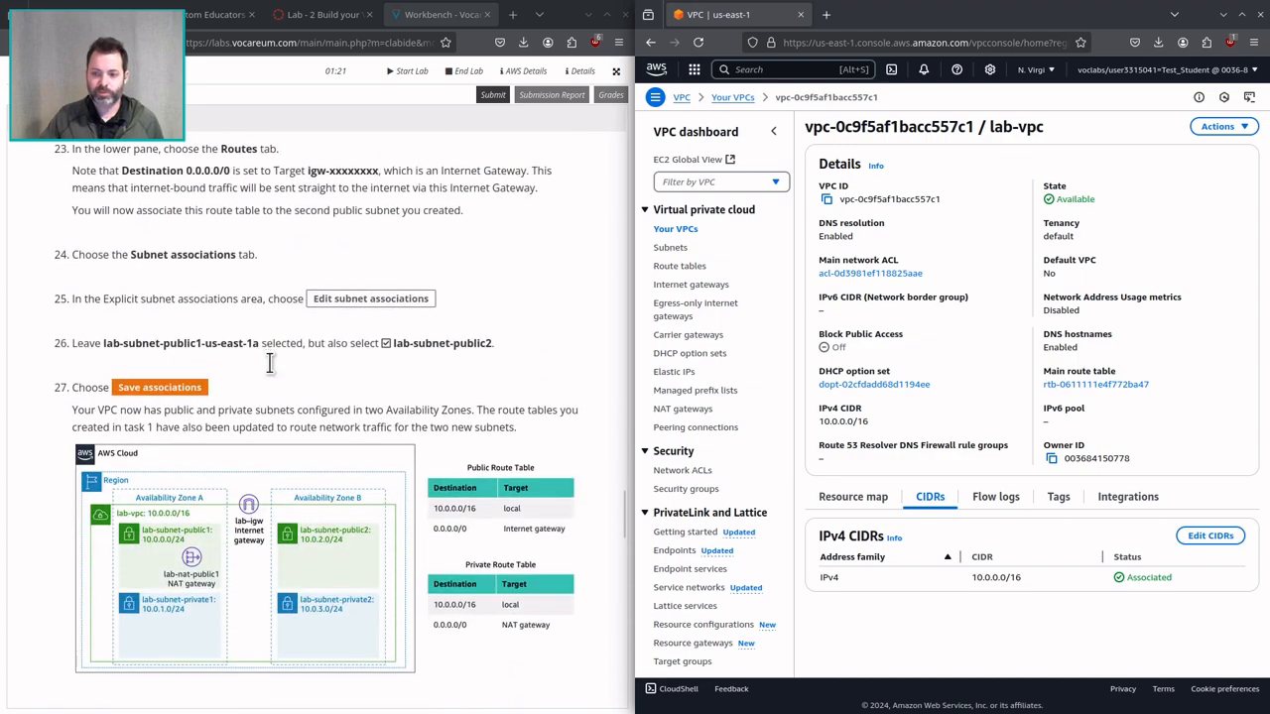
pyautogui.scroll(-4, 276, 375)
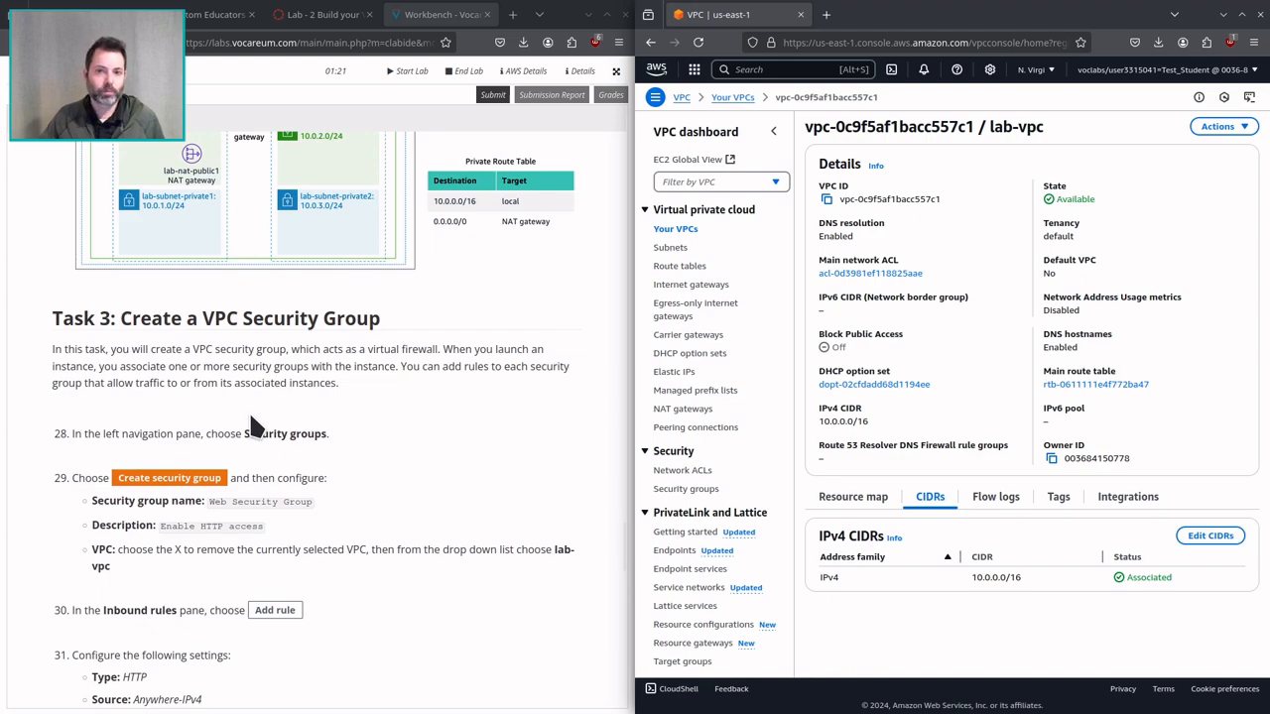
pyautogui.scroll(-5, 247, 417)
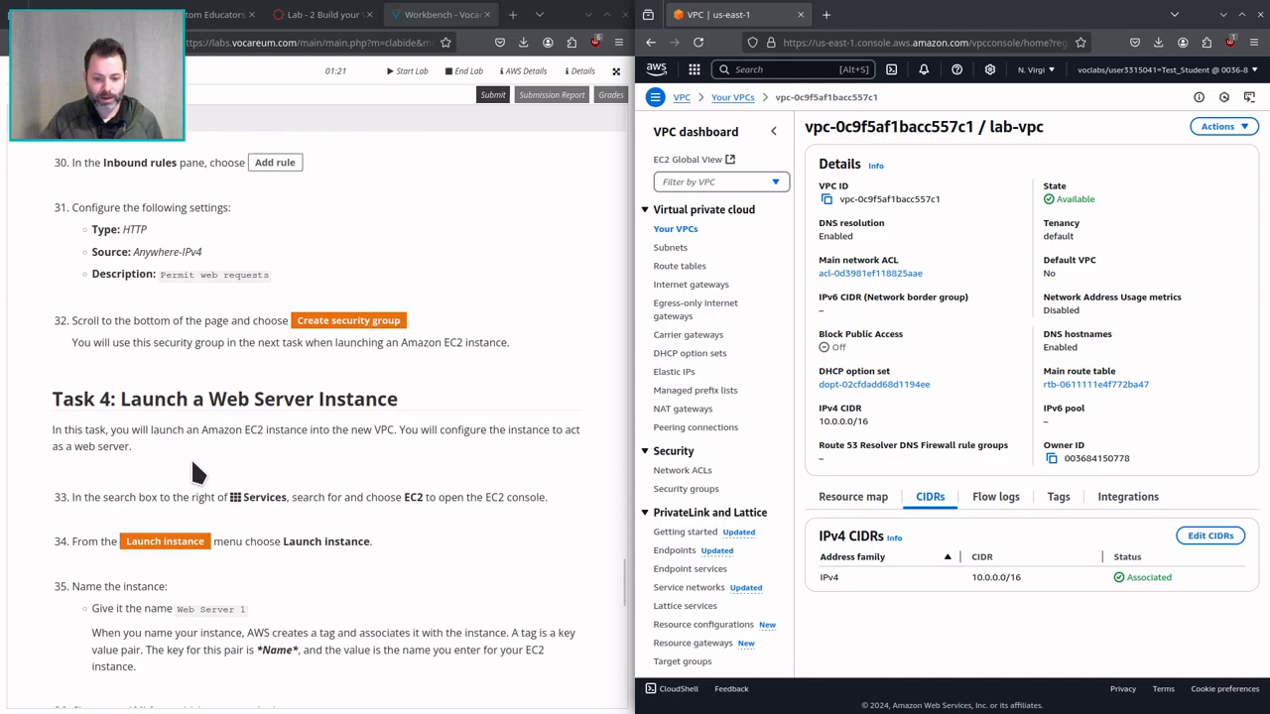
pyautogui.scroll(-2, 205, 452)
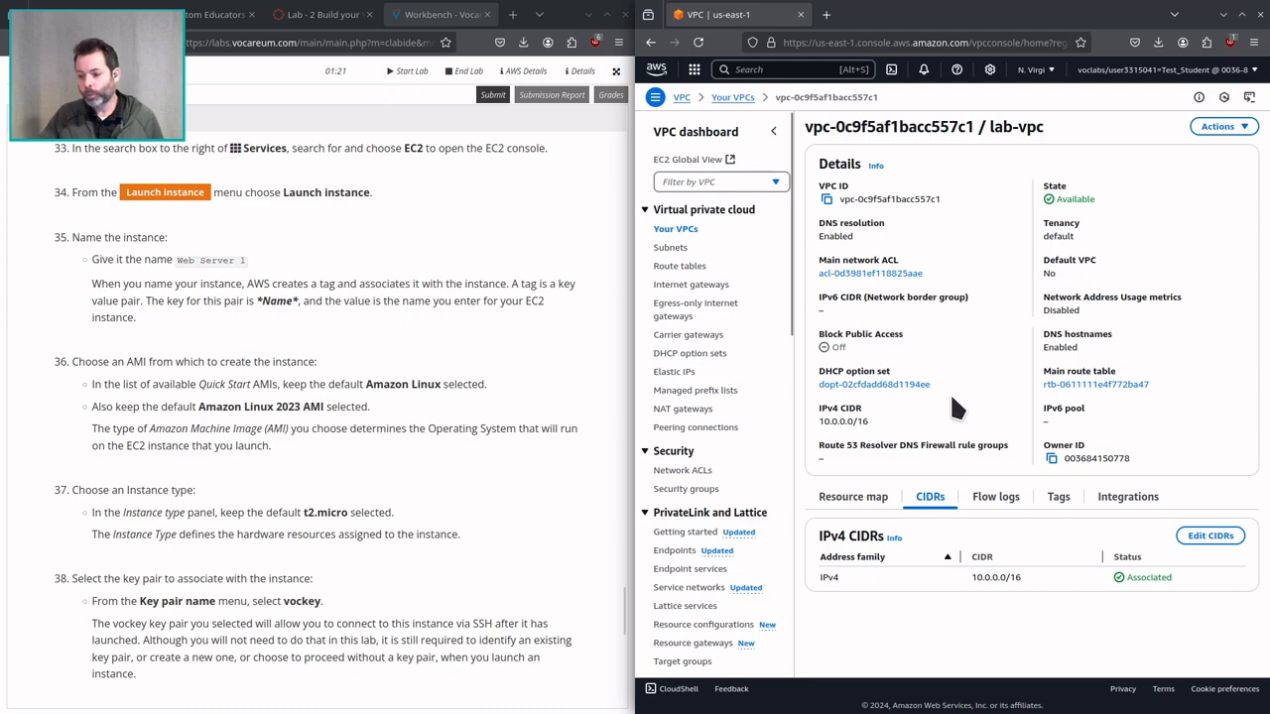